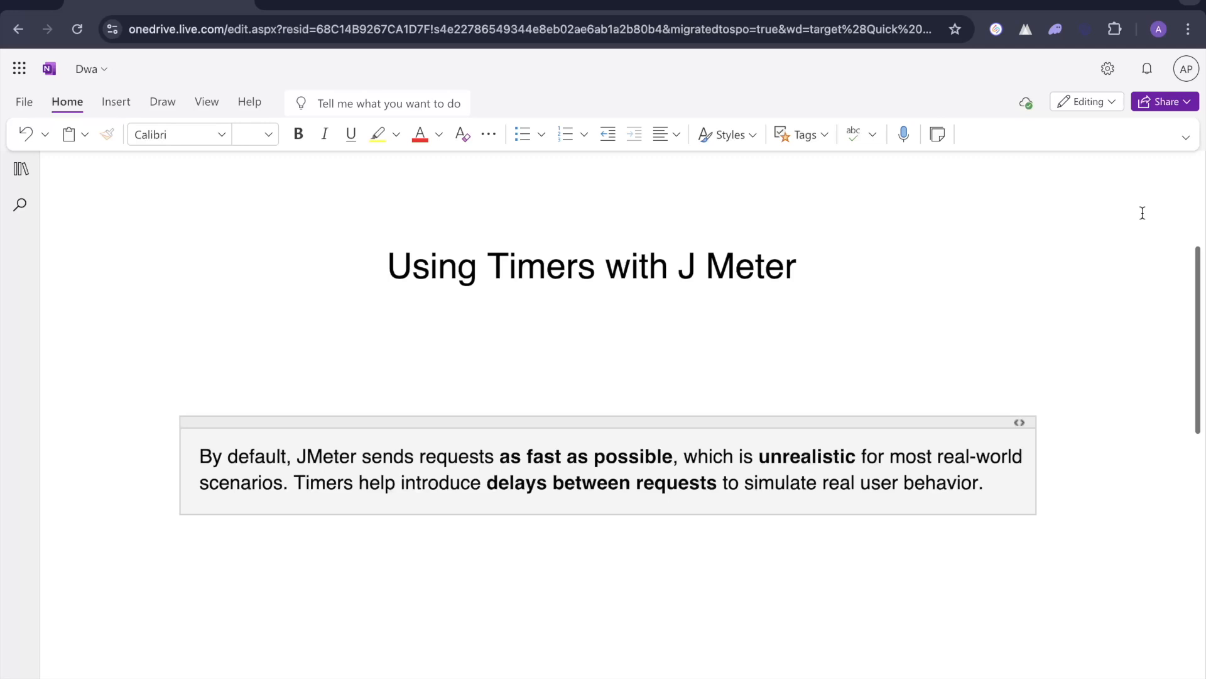
- Review the notes on using timers with JMeter and the table comparing the three timer types
scroll(576, 546, "down", 3)
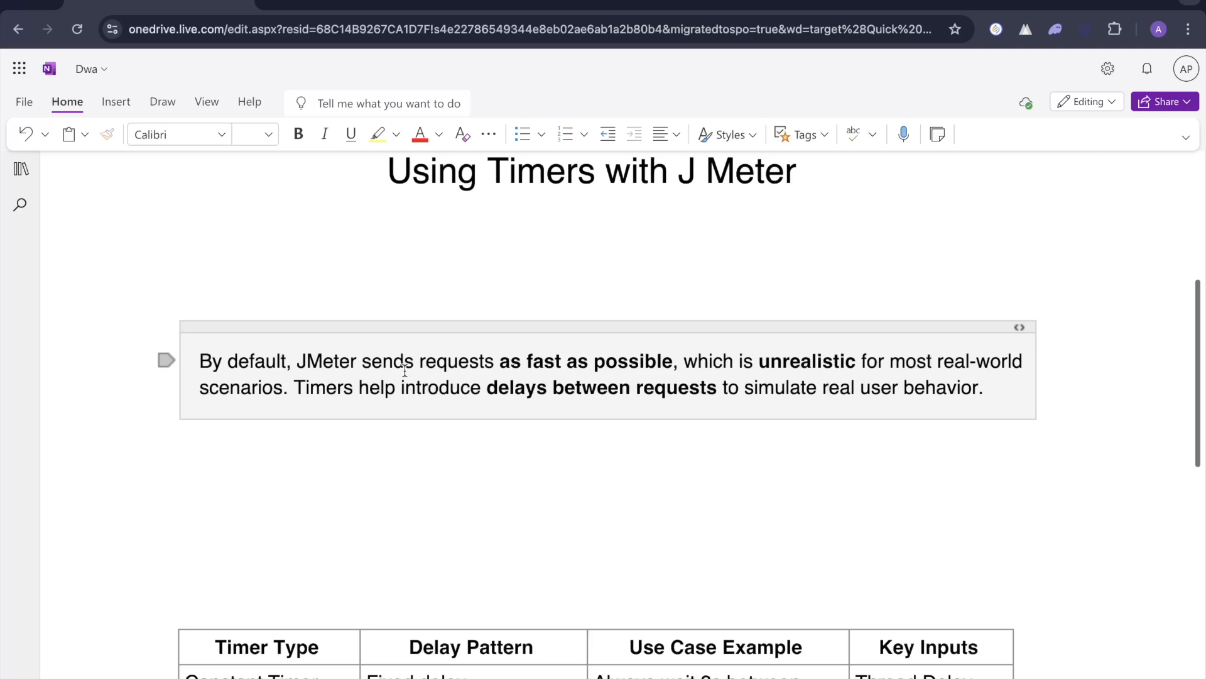
scroll(533, 427, "up", 1)
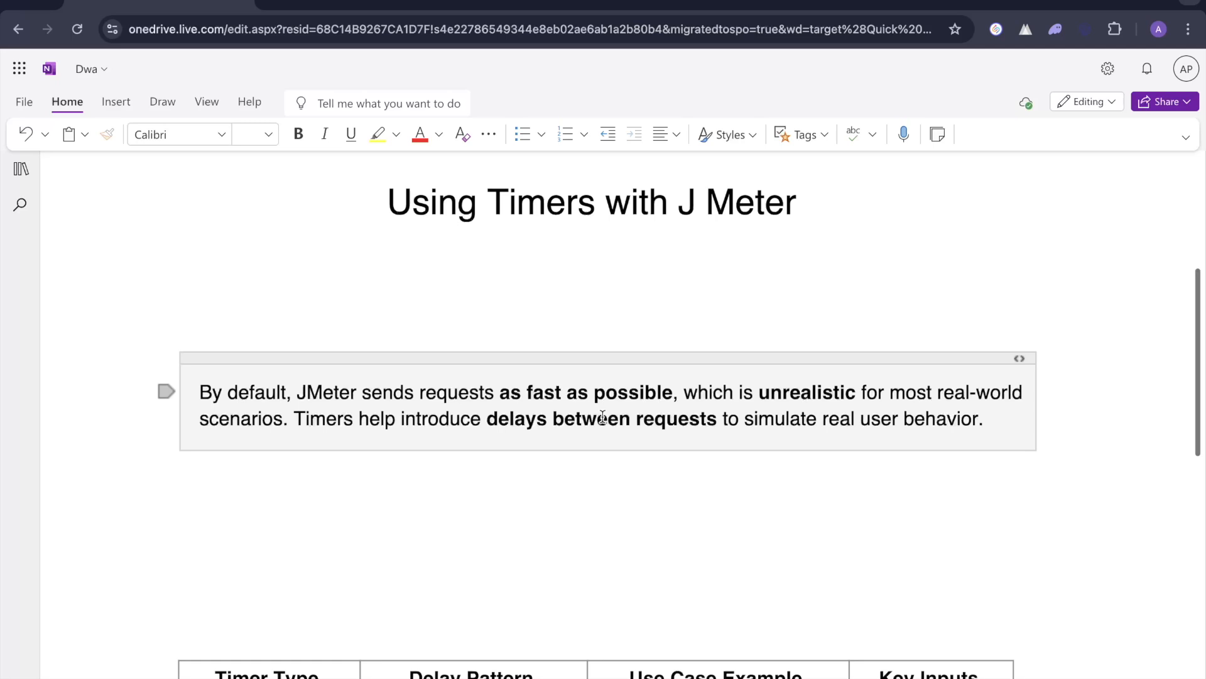
scroll(602, 417, "down", 5)
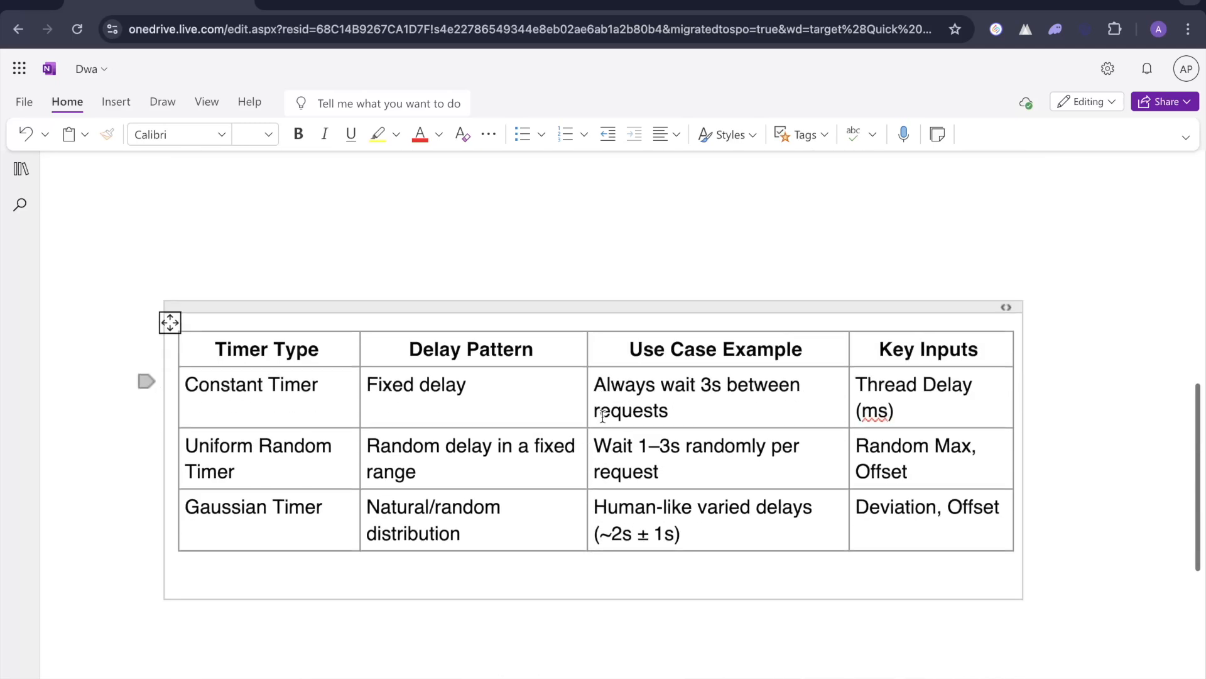
left_click(620, 218)
scroll(620, 218, "down", 1)
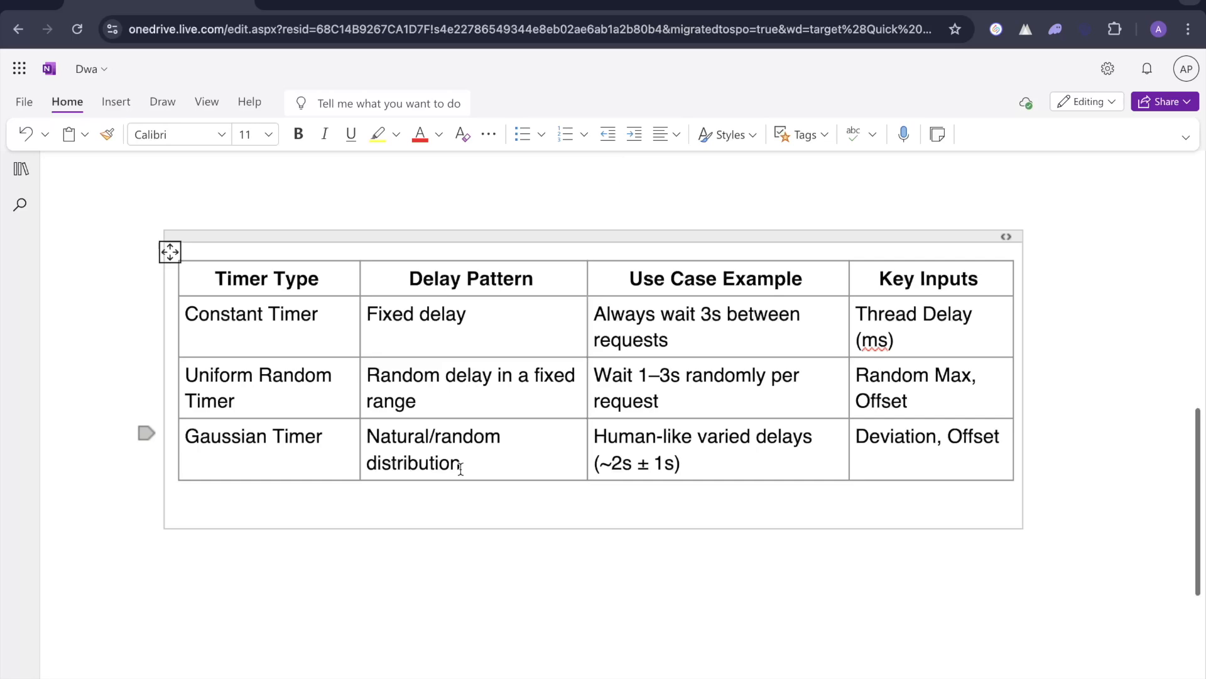
- Switch to JMeter and review the HTTP Request body, the report listeners, the CSV Data Set Config and both Response Assertions
key("ctrl+Left")
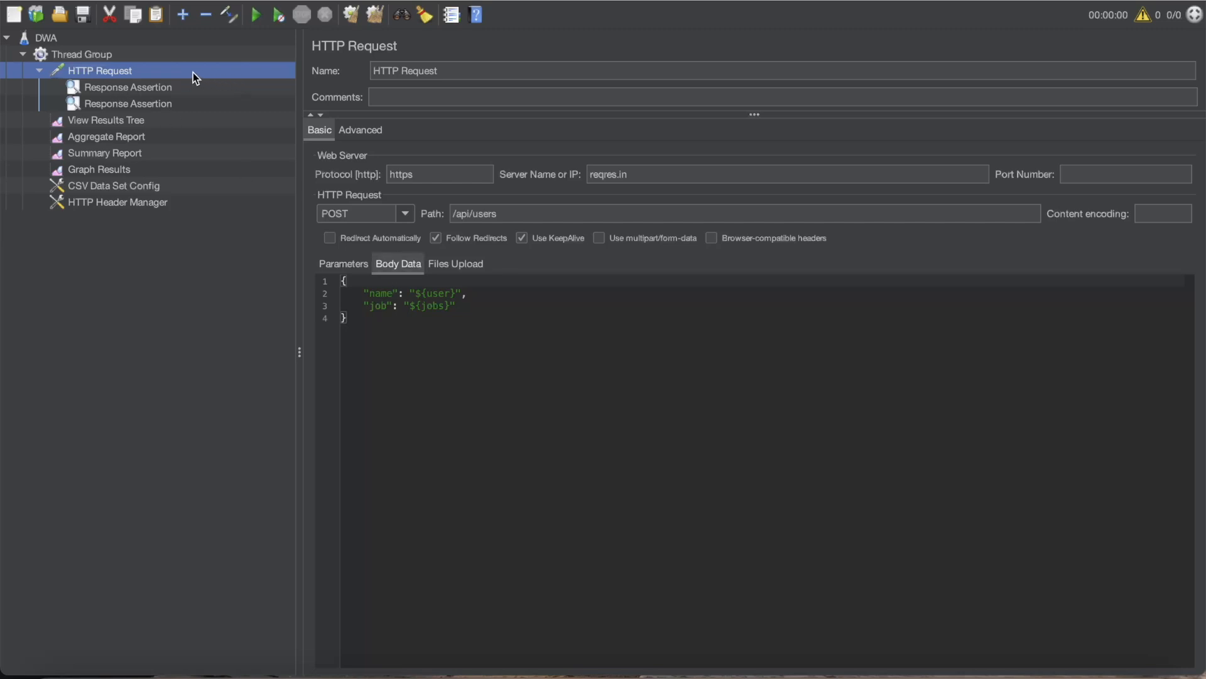
left_click_drag(477, 308, 401, 289)
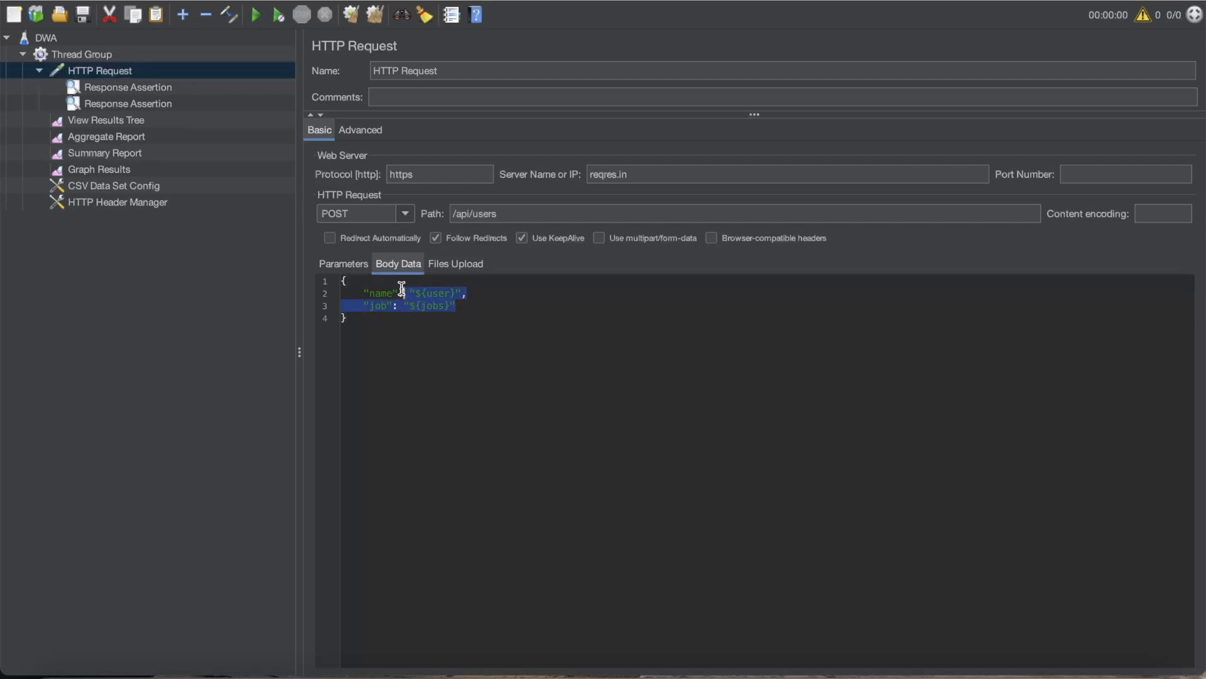
left_click(112, 137)
left_click(110, 153)
left_click(111, 167)
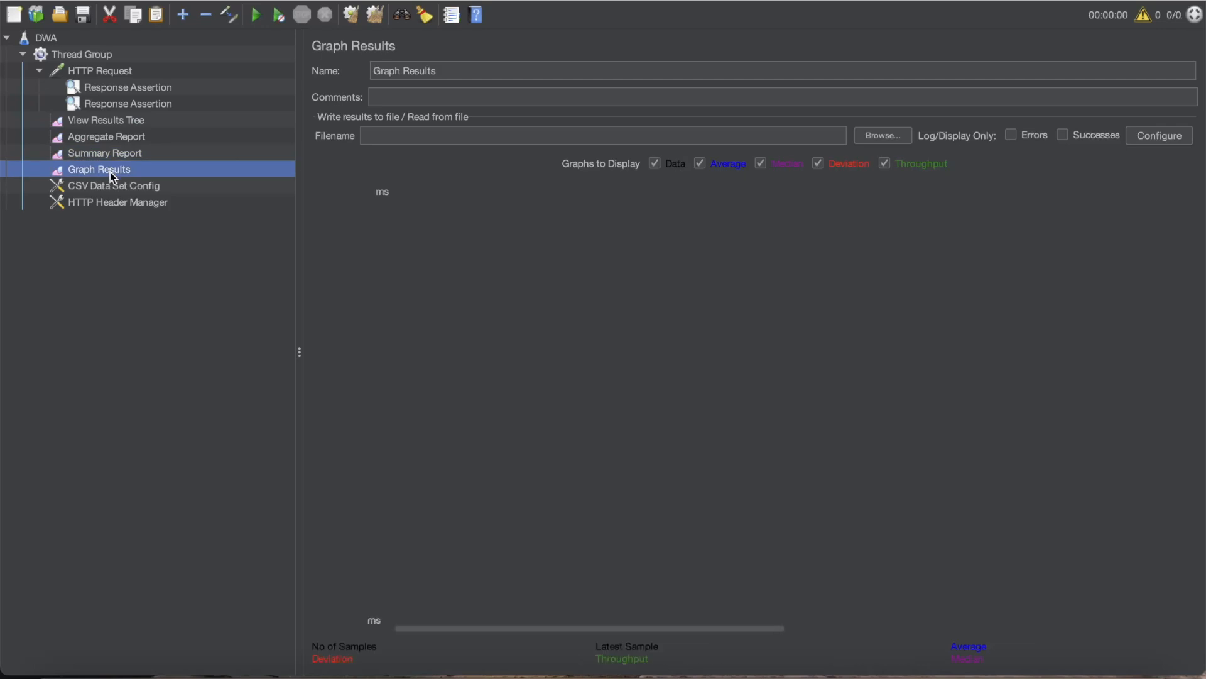
left_click(114, 187)
left_click(137, 95)
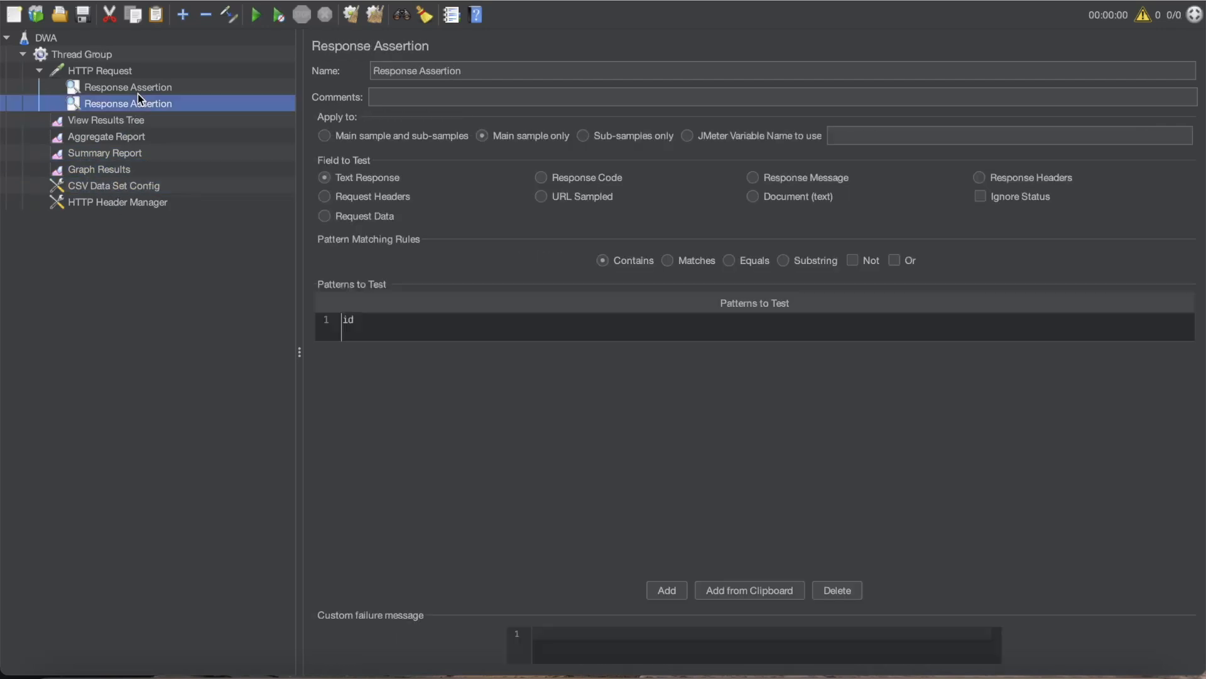
left_click(126, 86)
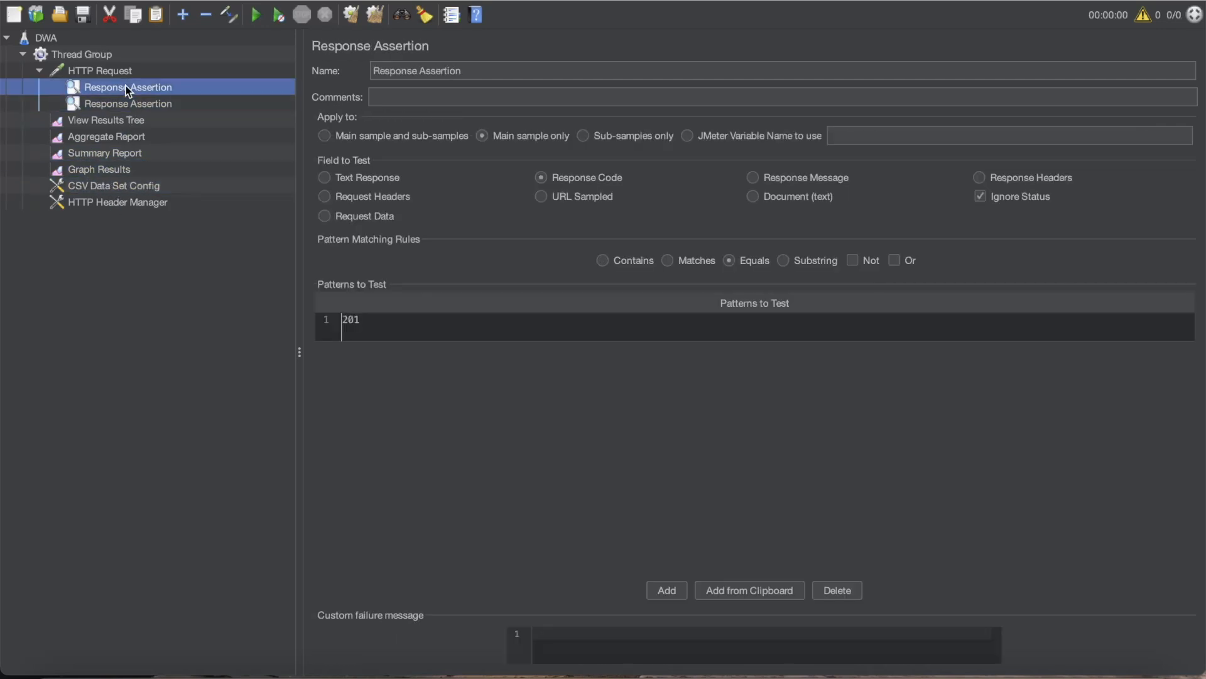
- Add a Constant Timer under the HTTP Request
left_click(96, 68)
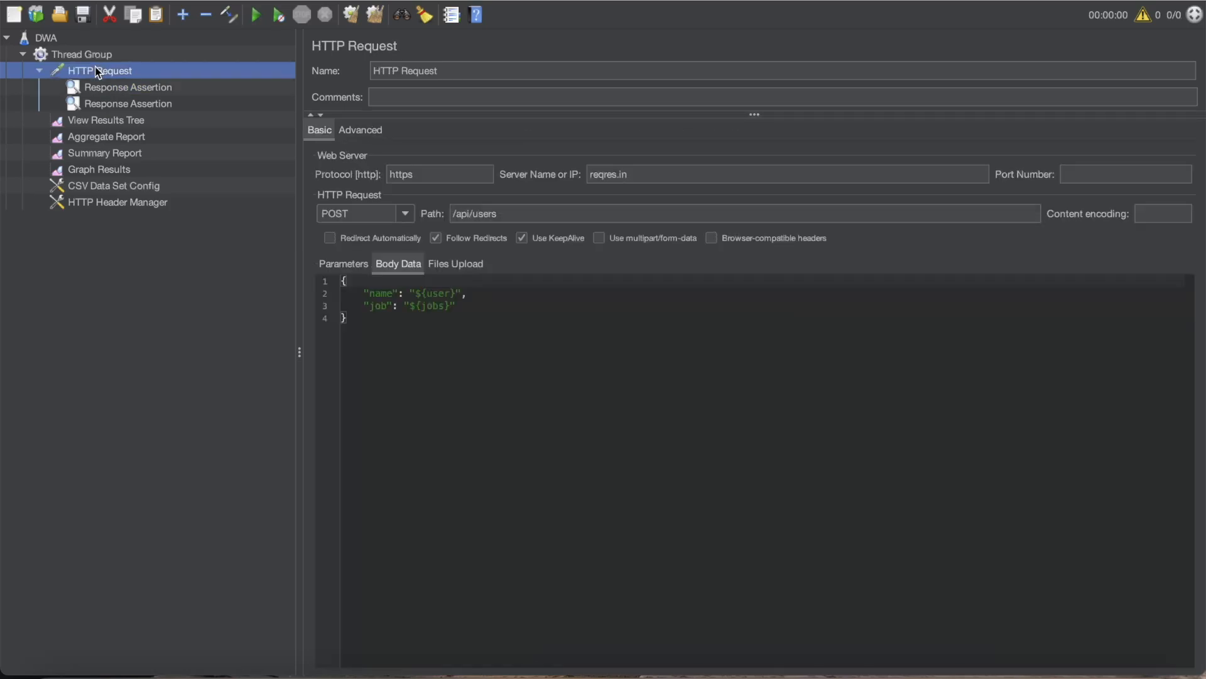
right_click(95, 68)
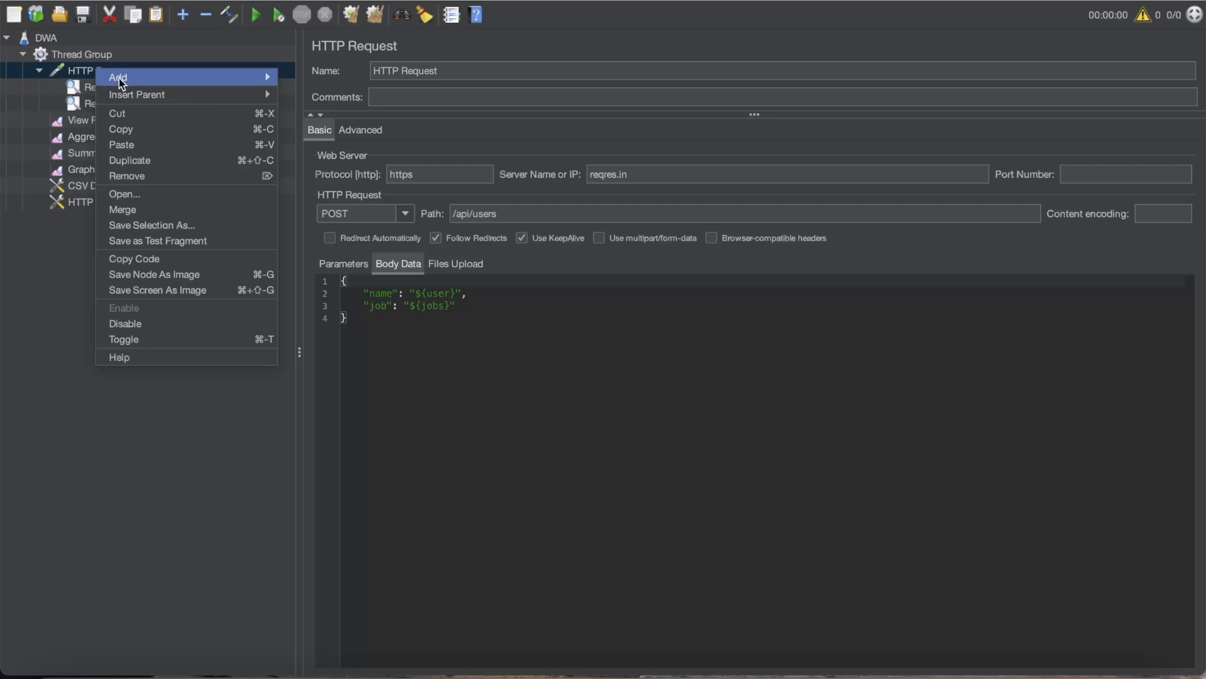
mouse_move(121, 82)
mouse_move(335, 96)
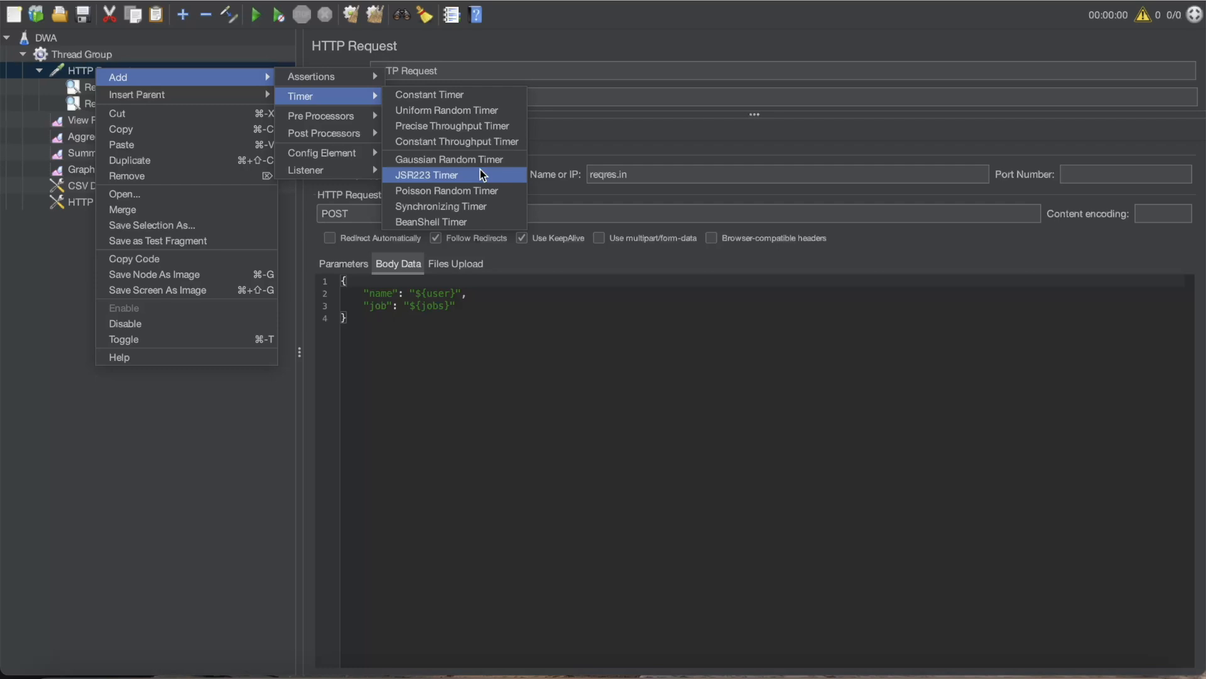
left_click(479, 95)
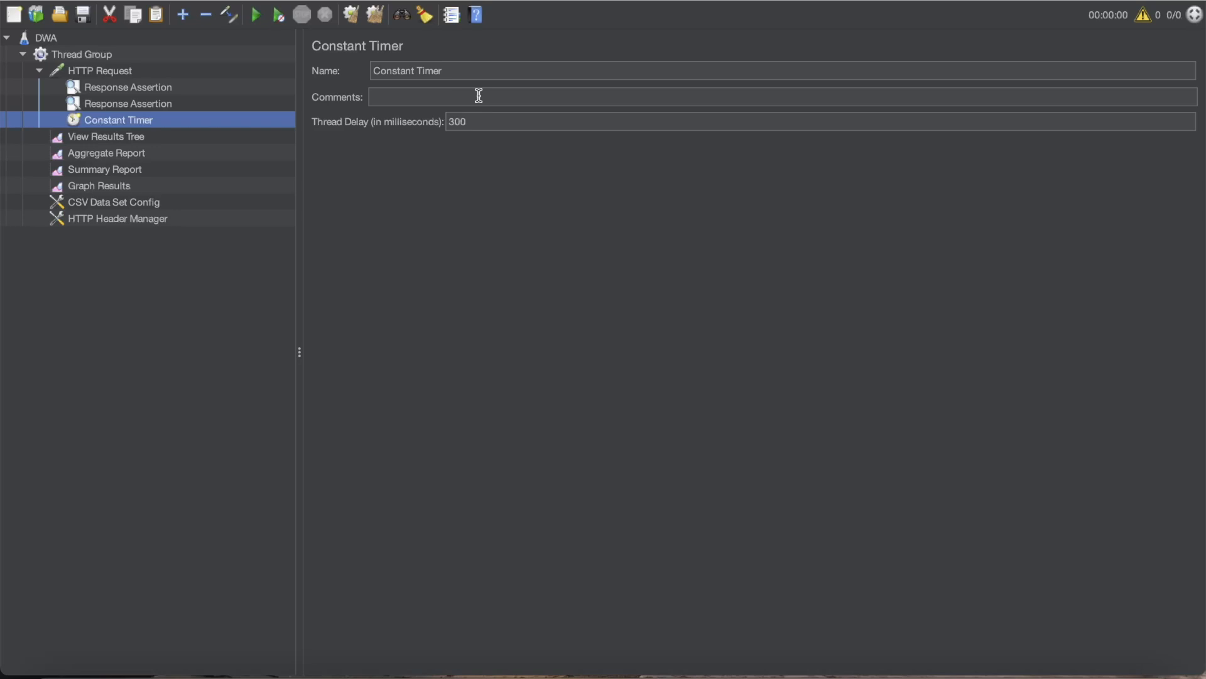
- Examine the Constant Timer's name, comments and thread delay settings
left_click_drag(466, 74, 374, 71)
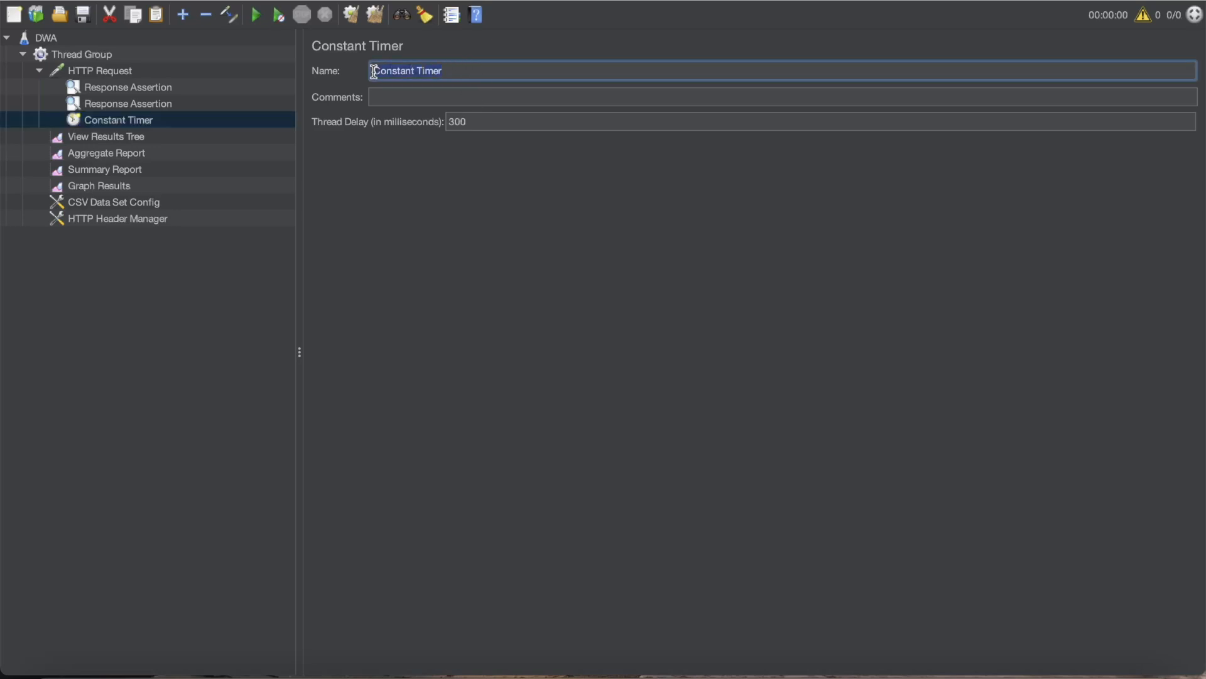
left_click(395, 97)
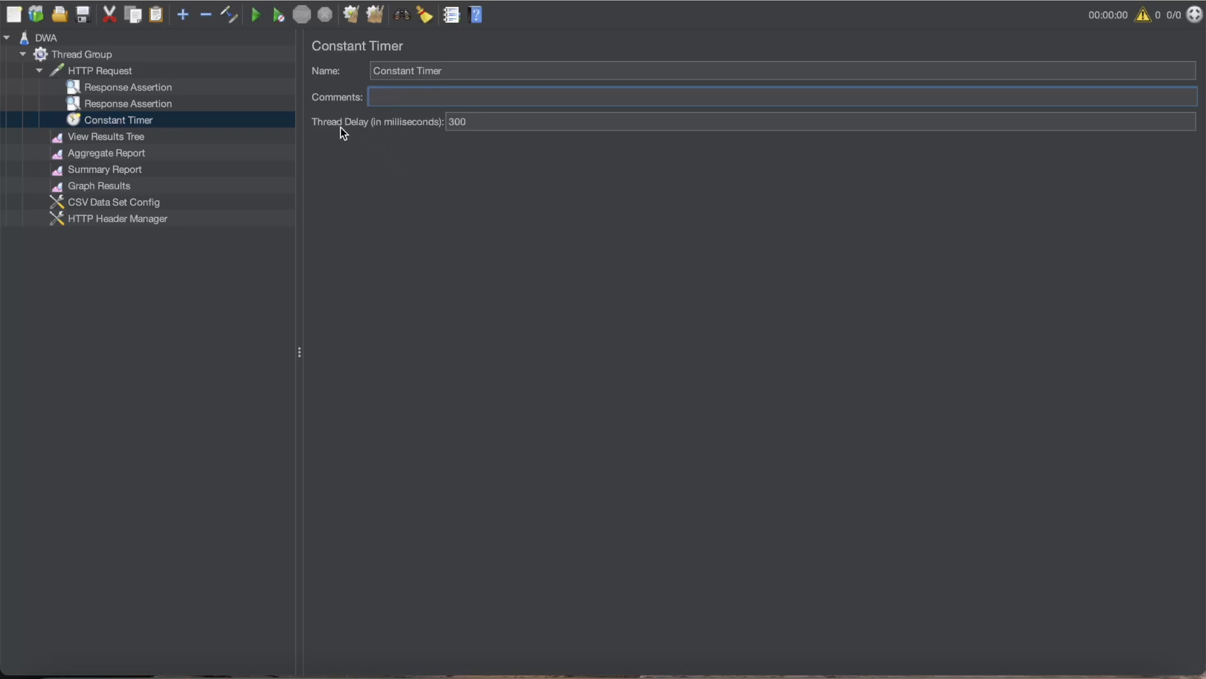
left_click(503, 126)
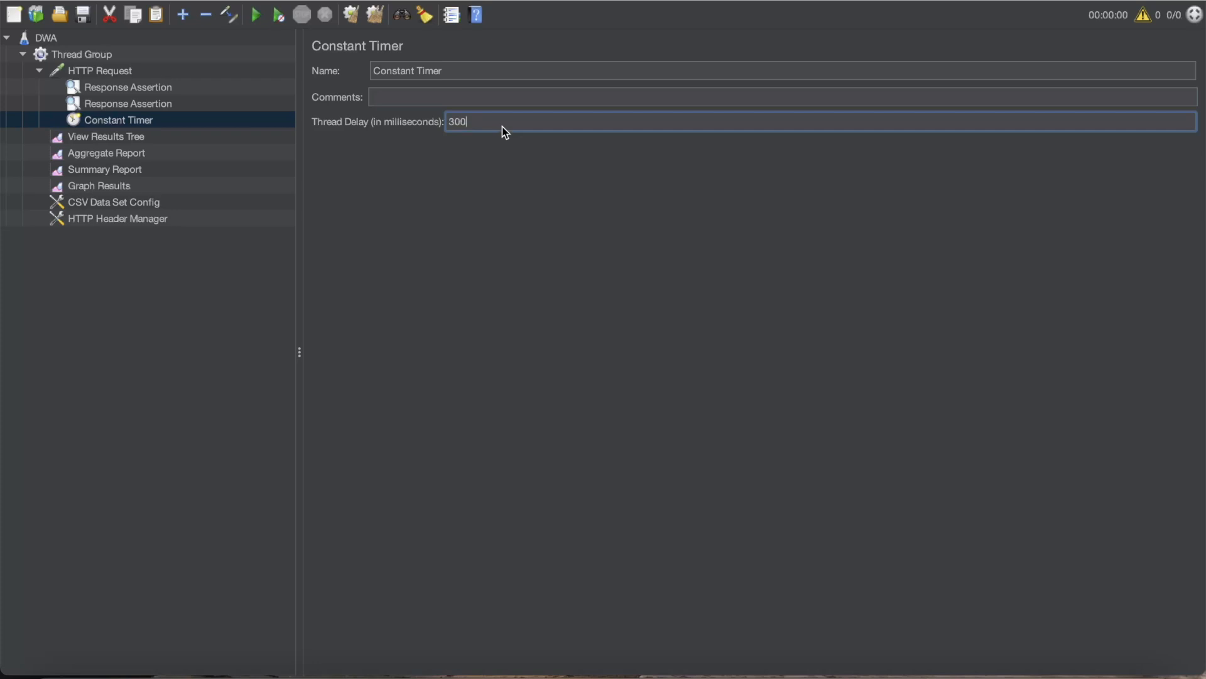
left_click_drag(480, 121, 433, 125)
- Set the Thread Group's number of threads to 5 and its loop count to 5
left_click(124, 74)
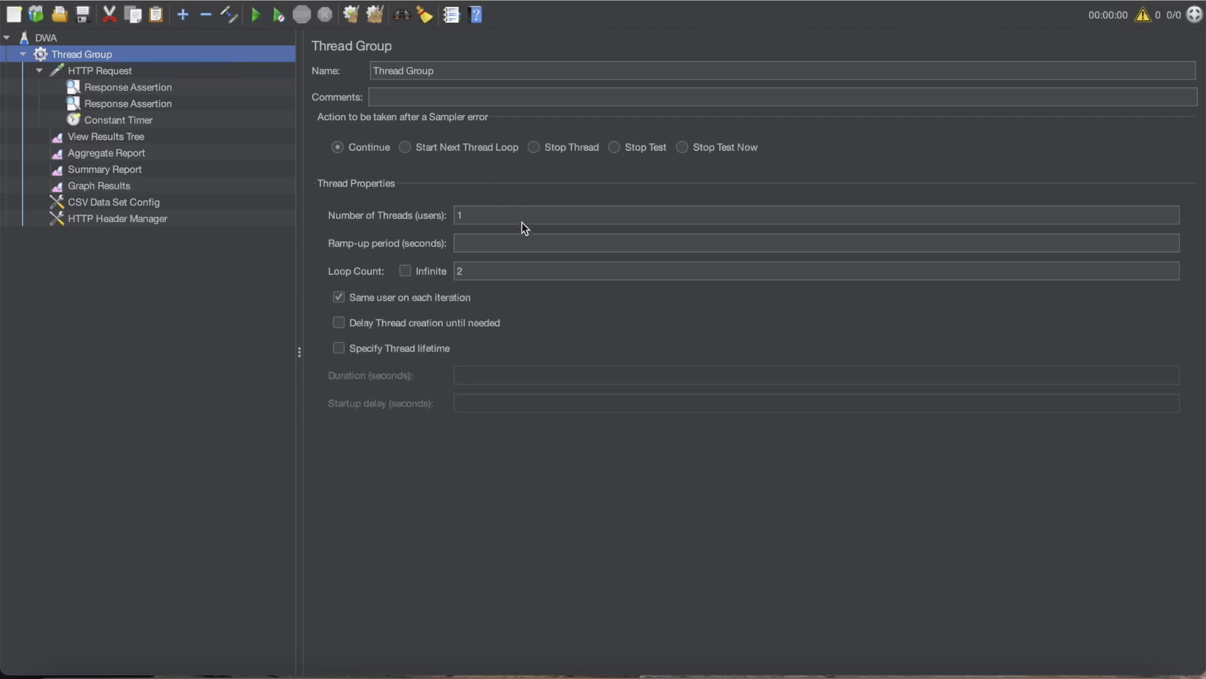
left_click(462, 218)
left_click(484, 274)
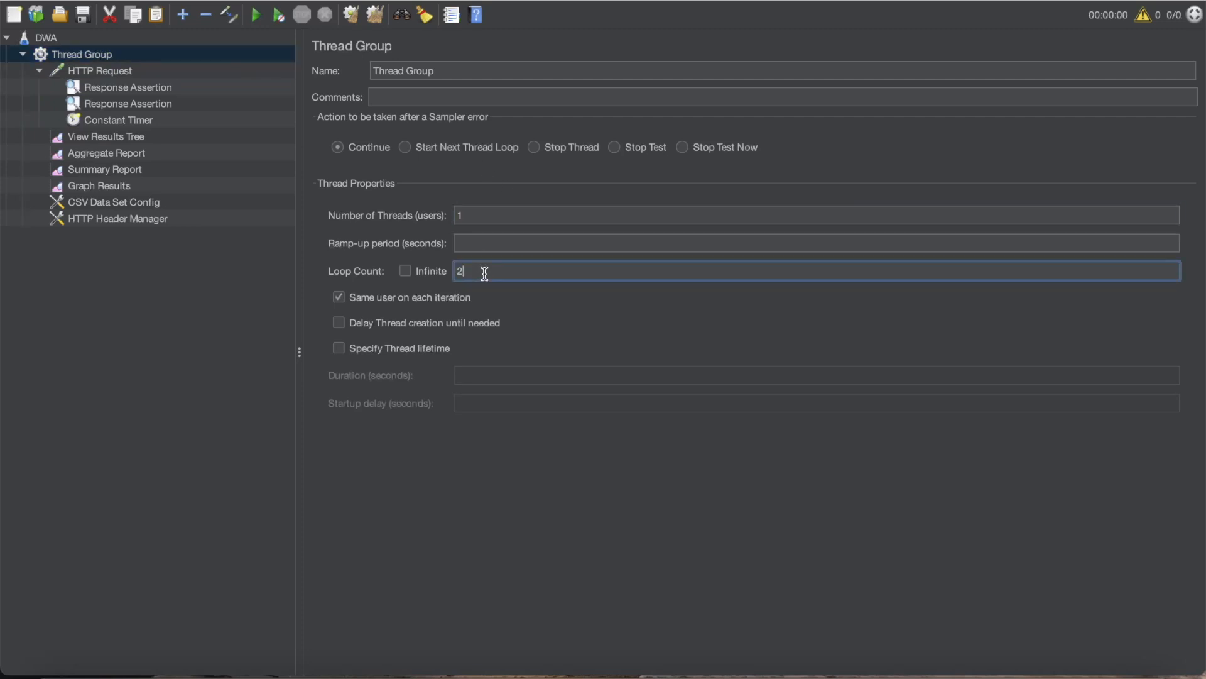
type("2")
left_click(458, 215)
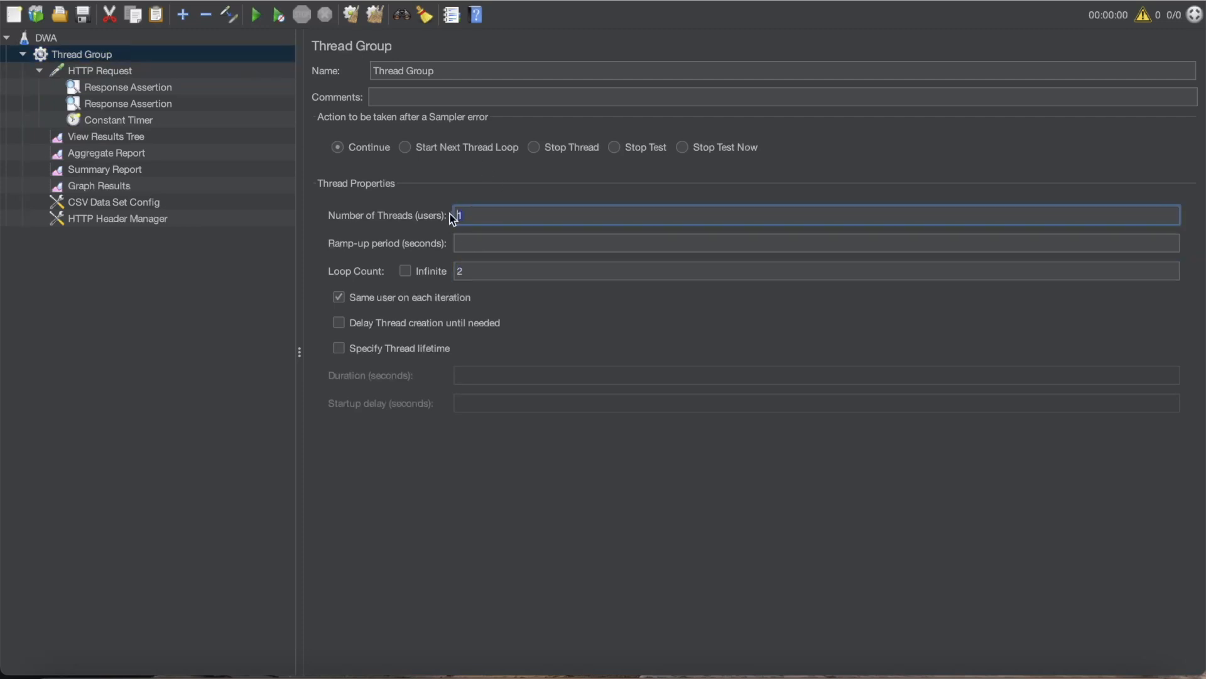
left_click(487, 270)
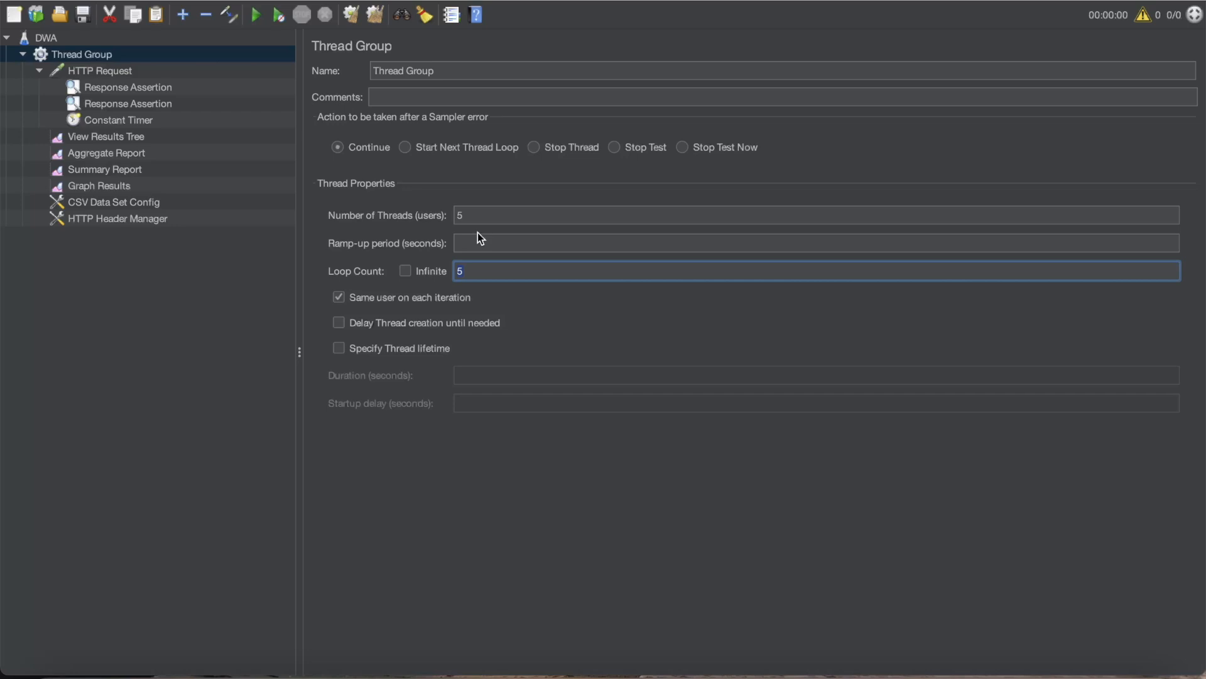
- Recheck the Constant Timer's thread delay and run the test plan
left_click(153, 121)
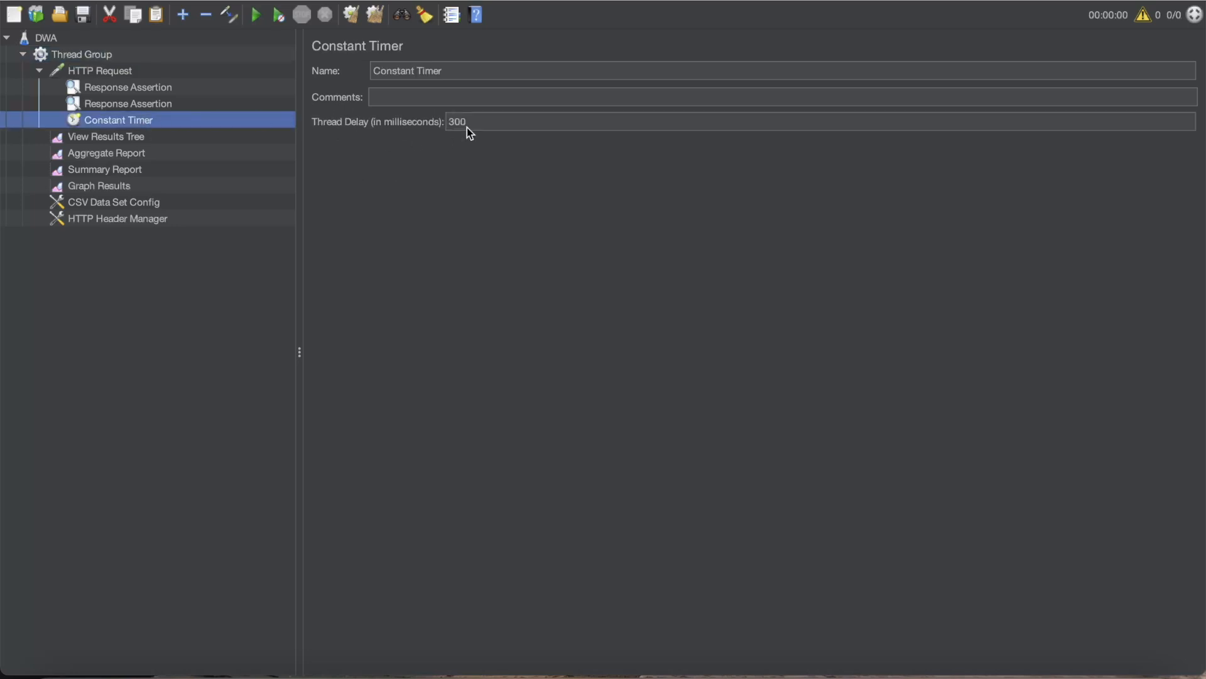
left_click_drag(491, 122, 424, 120)
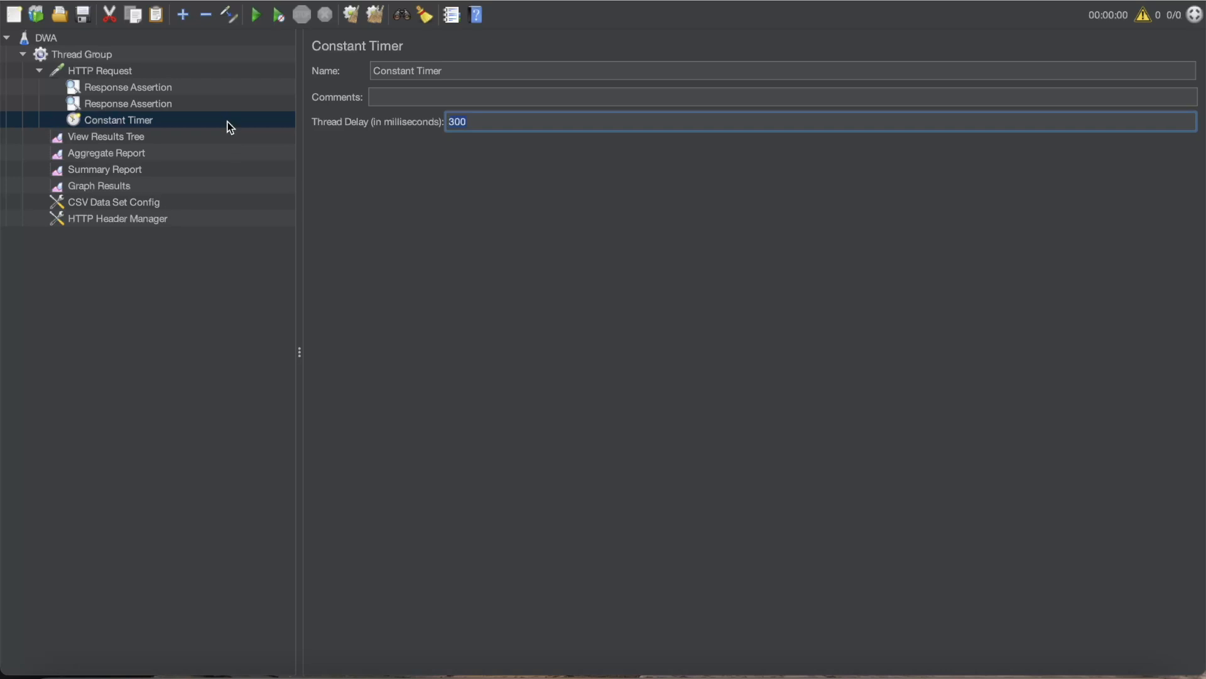
left_click(256, 15)
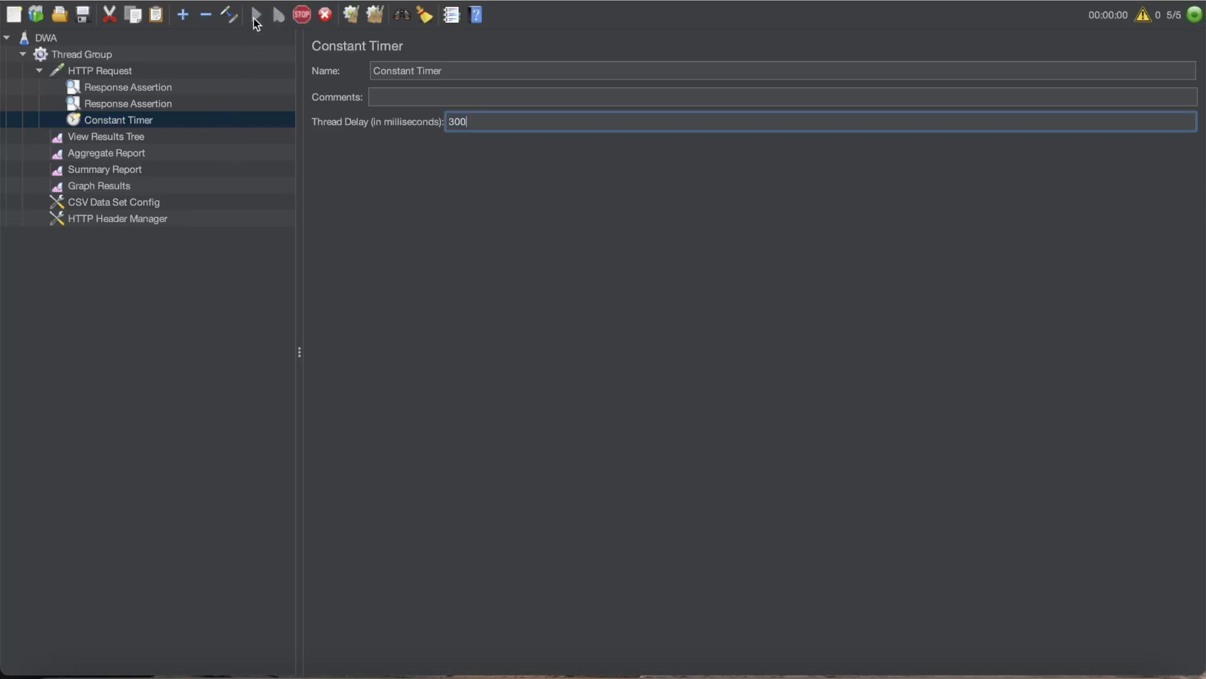
- Inspect the sampler results of the first and third-from-last HTTP requests in View Results Tree
left_click(108, 135)
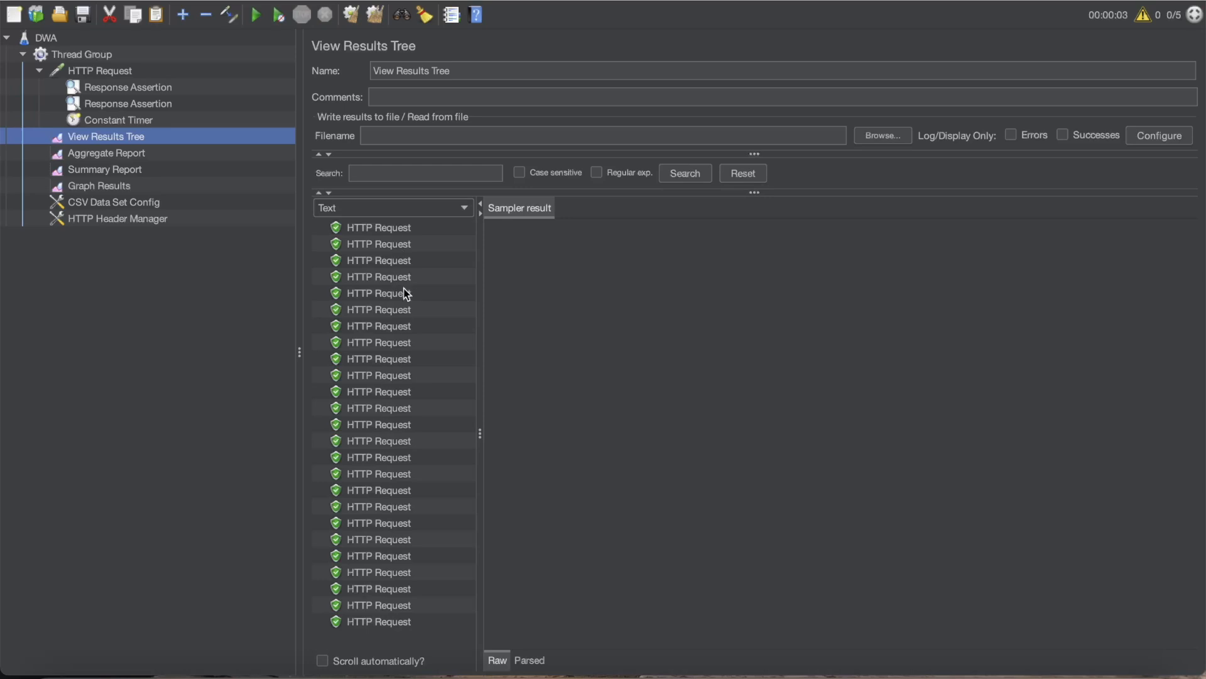
left_click(406, 229)
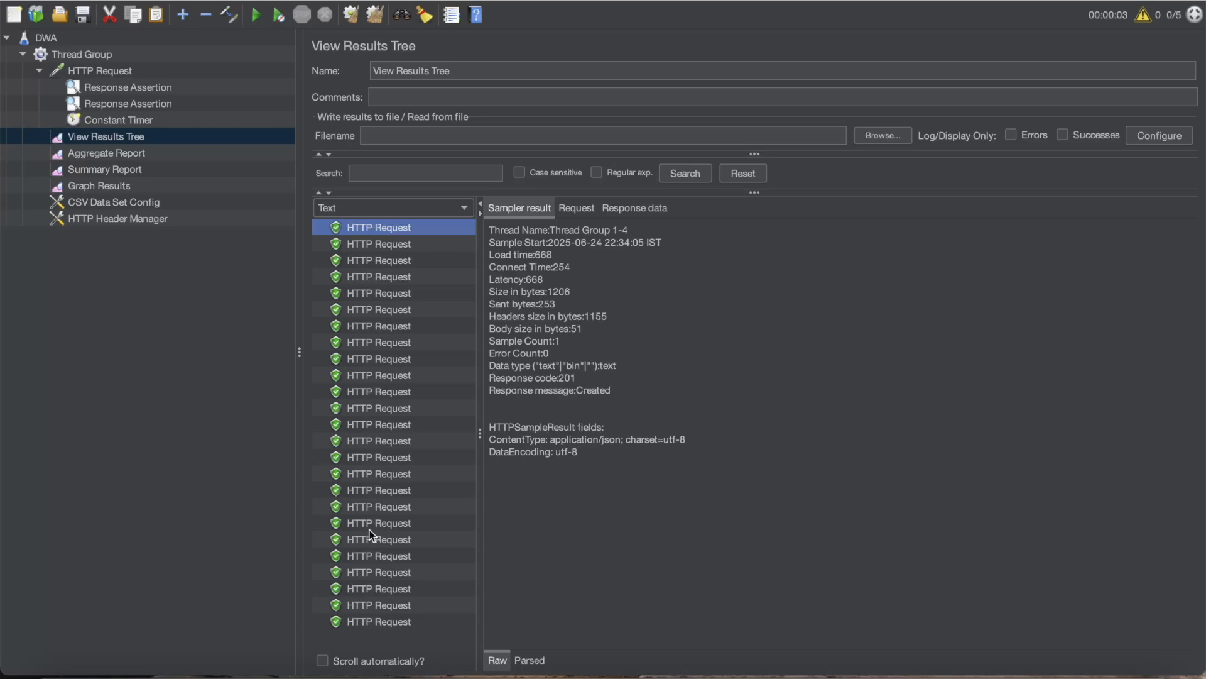
left_click(364, 584)
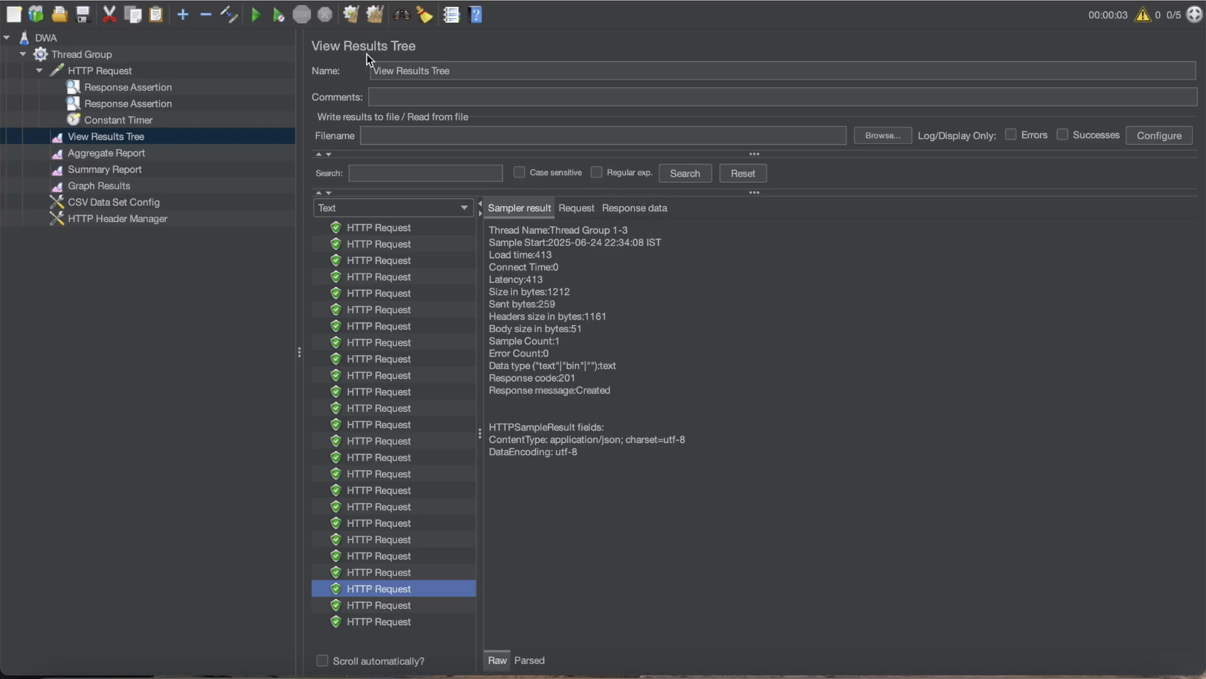
- Clear the View Results Tree results and display the Log Viewer with a slightly taller pane
left_click(354, 21)
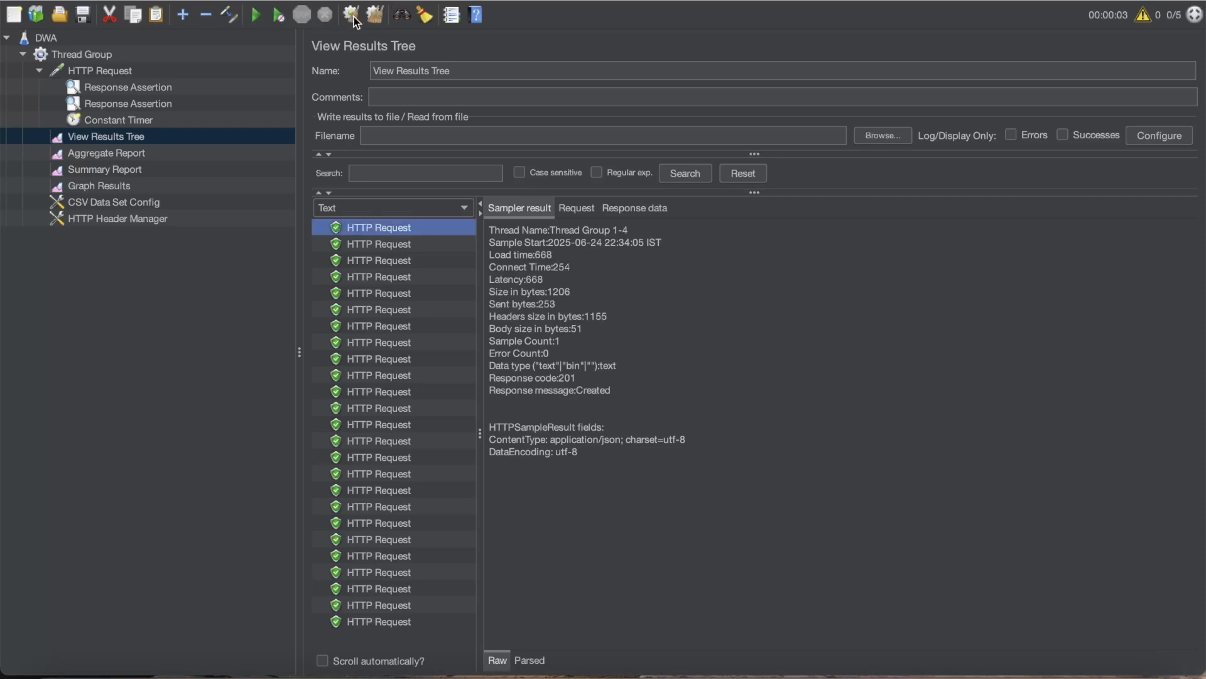
left_click(356, 21)
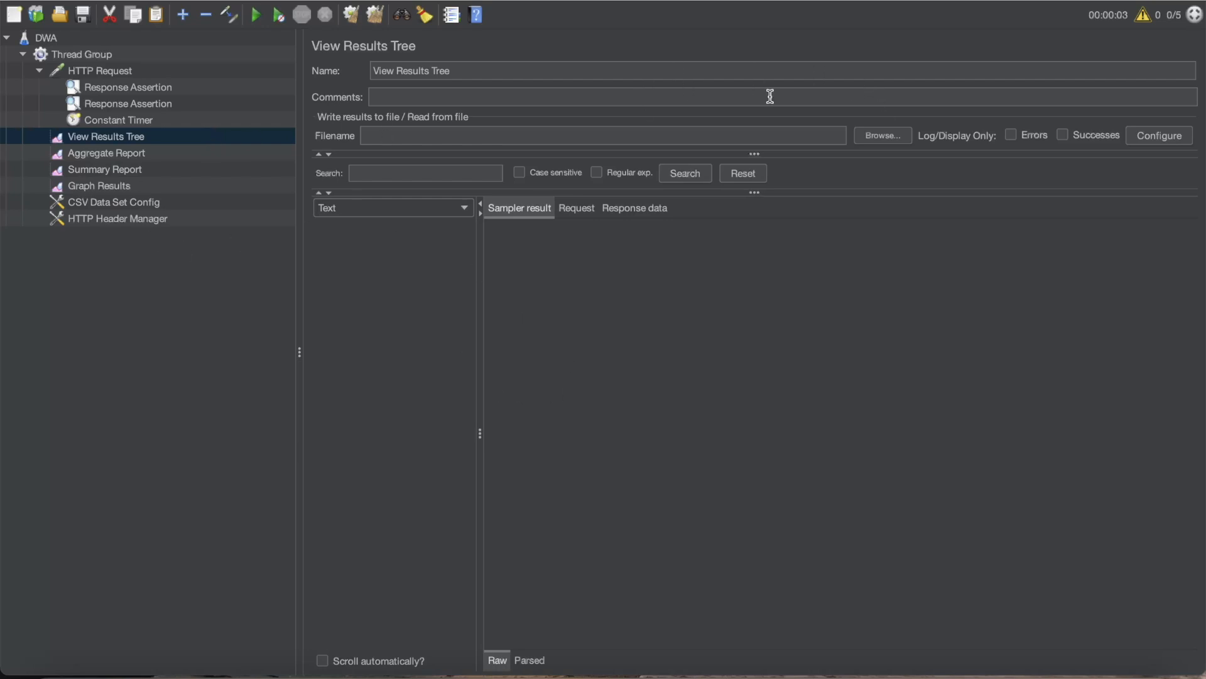
left_click(275, 1)
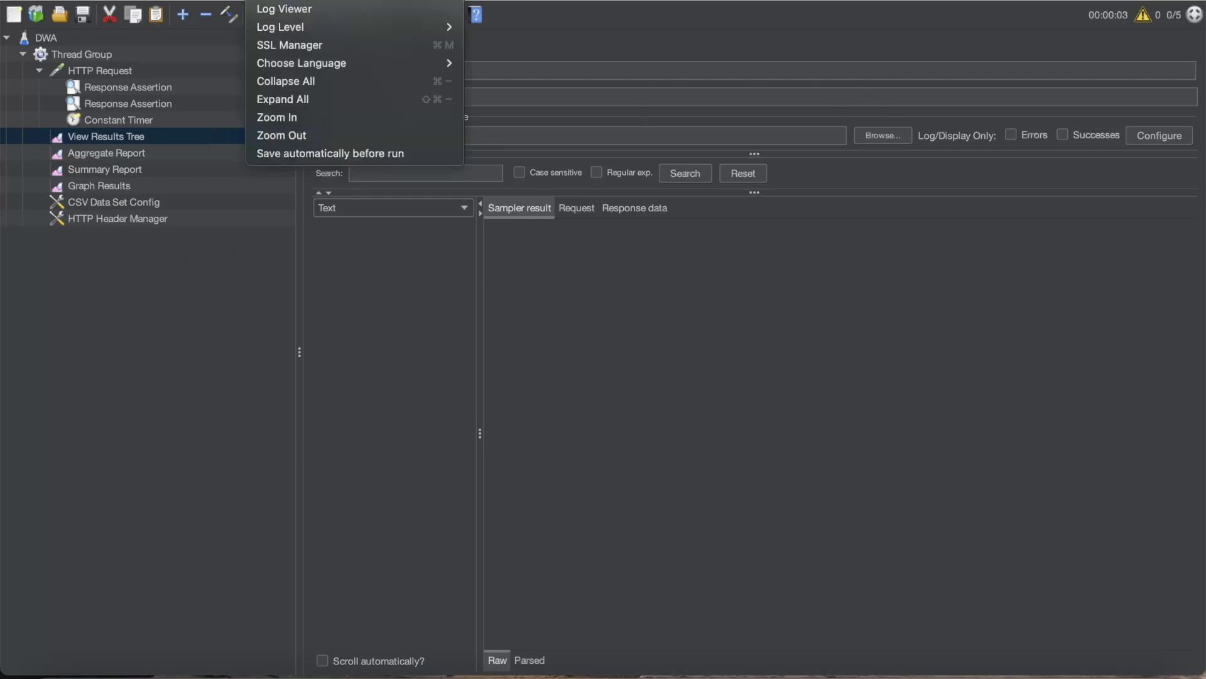
left_click(330, 12)
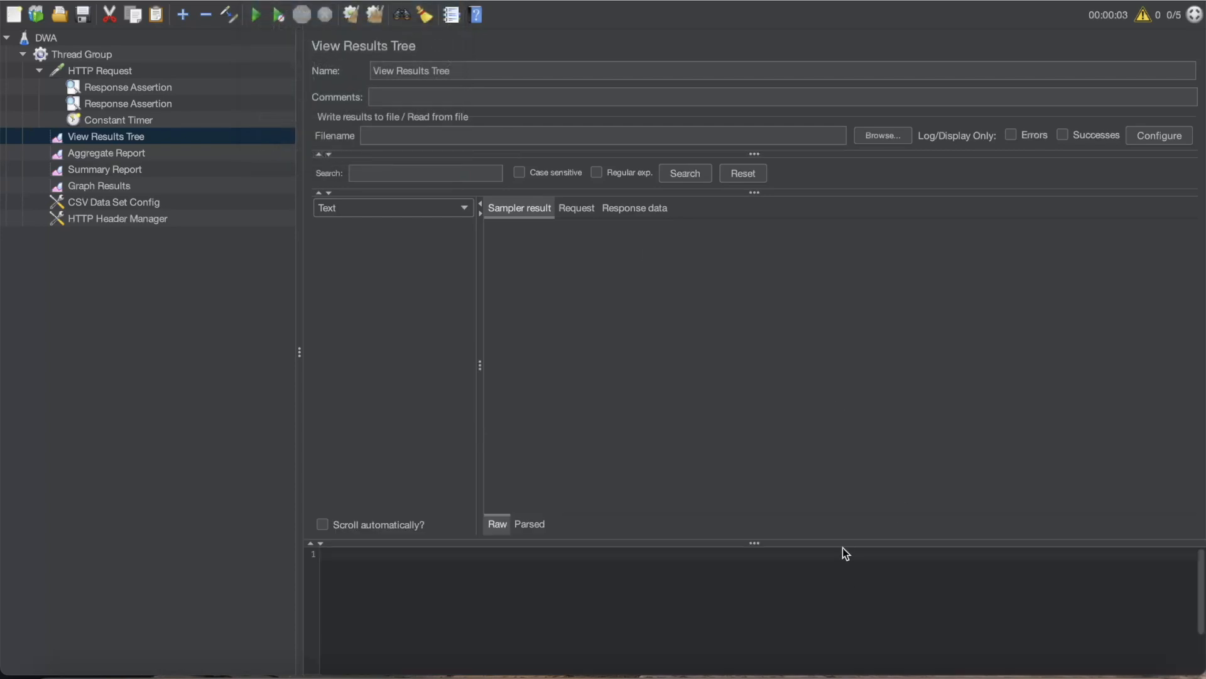
left_click_drag(846, 540, 839, 516)
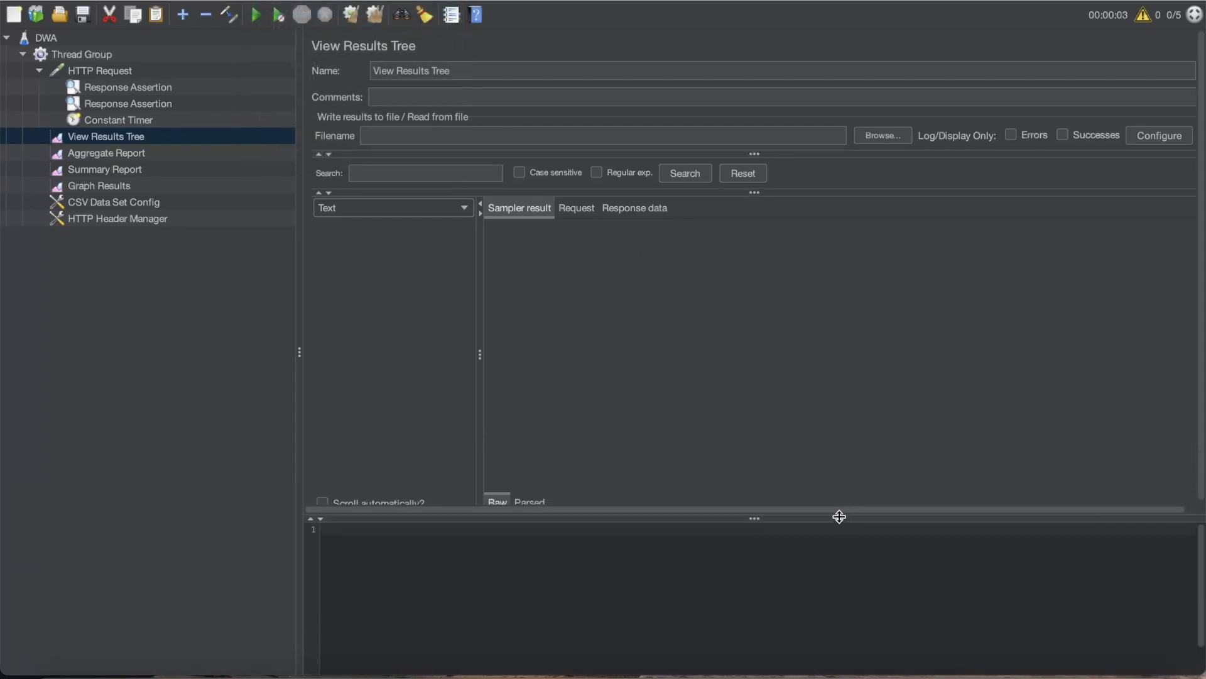
- Remove the Constant Timer from the HTTP Request and confirm the removal
right_click(121, 120)
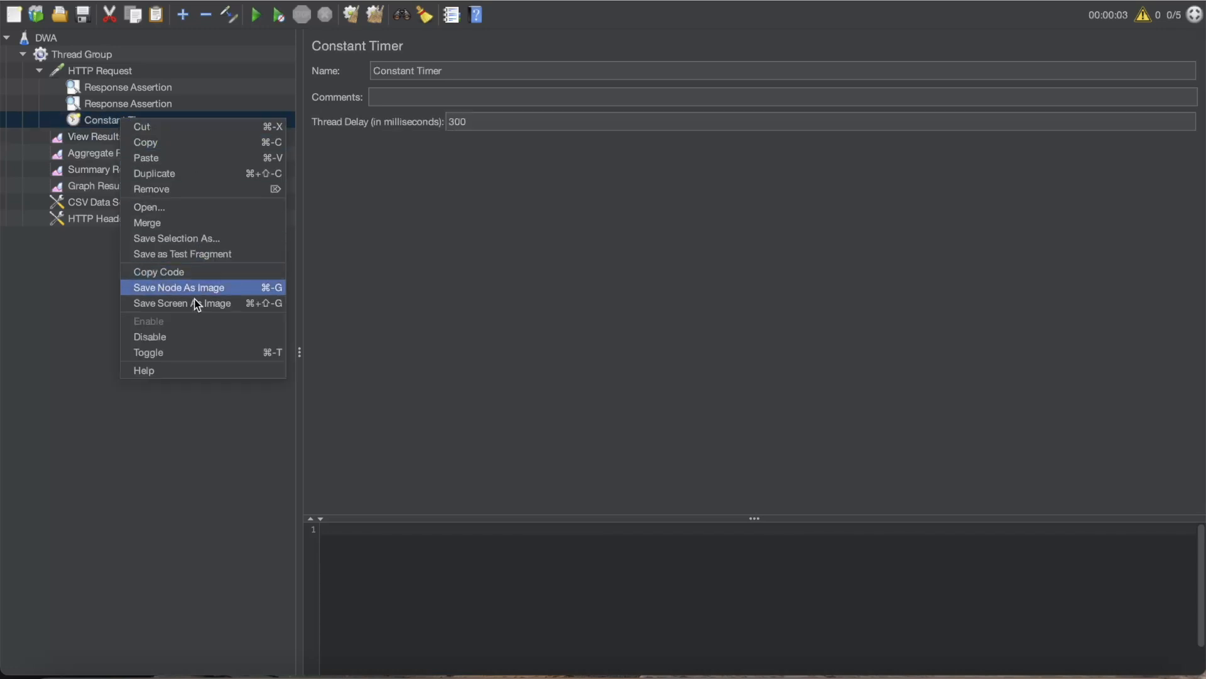
left_click(227, 186)
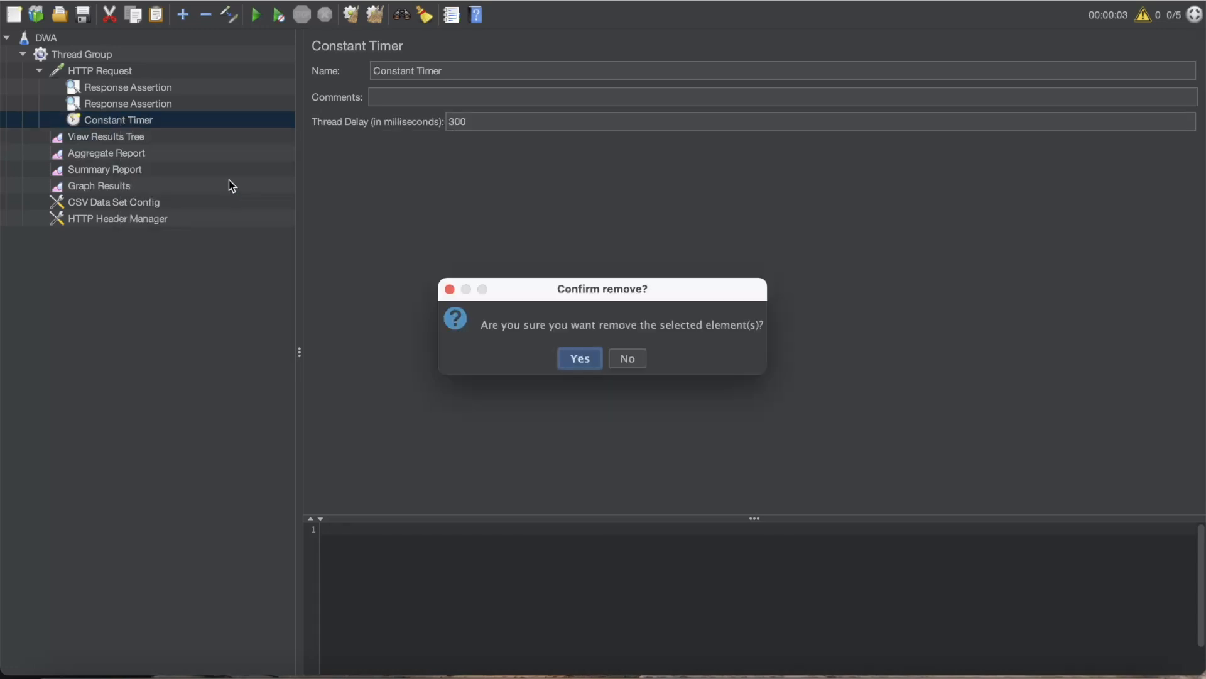
left_click(587, 353)
- Add a Uniform Random Timer to the HTTP Request
right_click(105, 70)
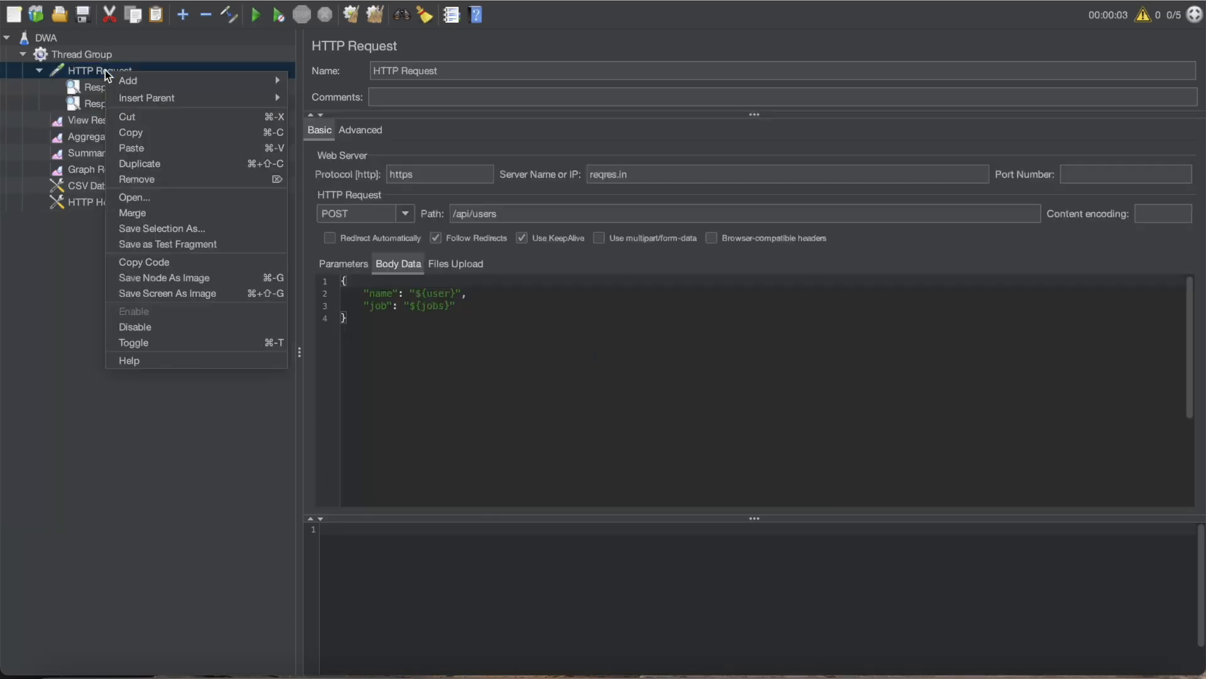
mouse_move(270, 97)
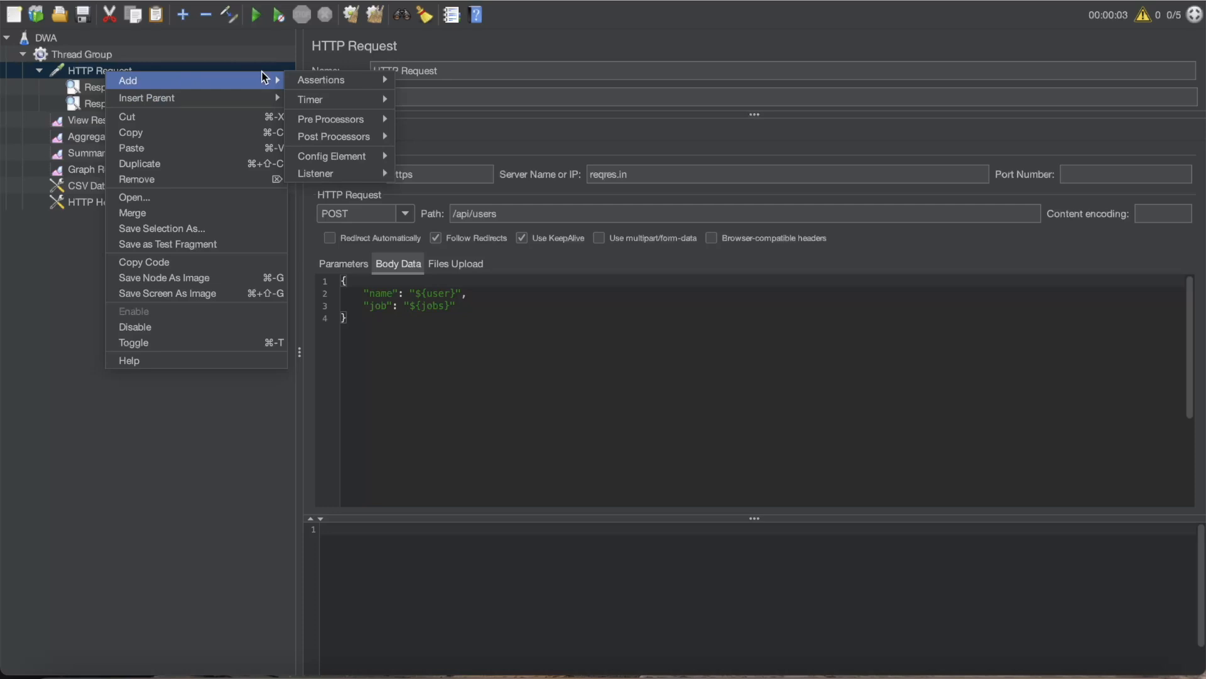
mouse_move(339, 99)
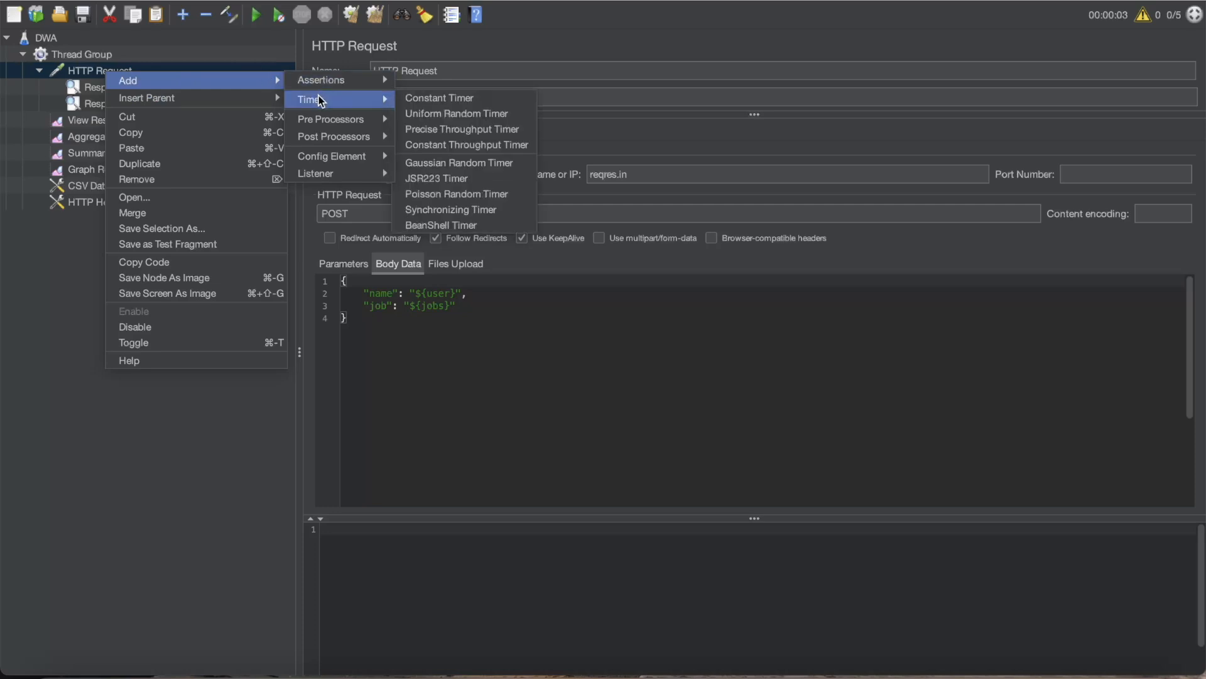
left_click(450, 111)
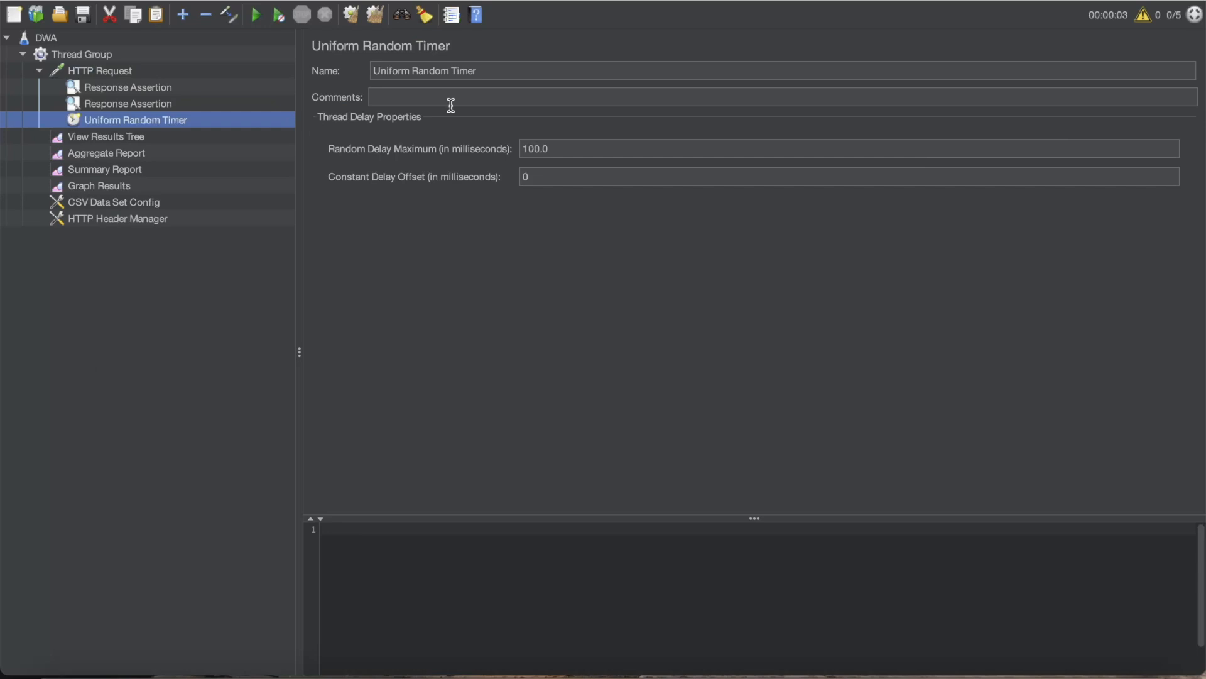
left_click_drag(497, 71, 340, 79)
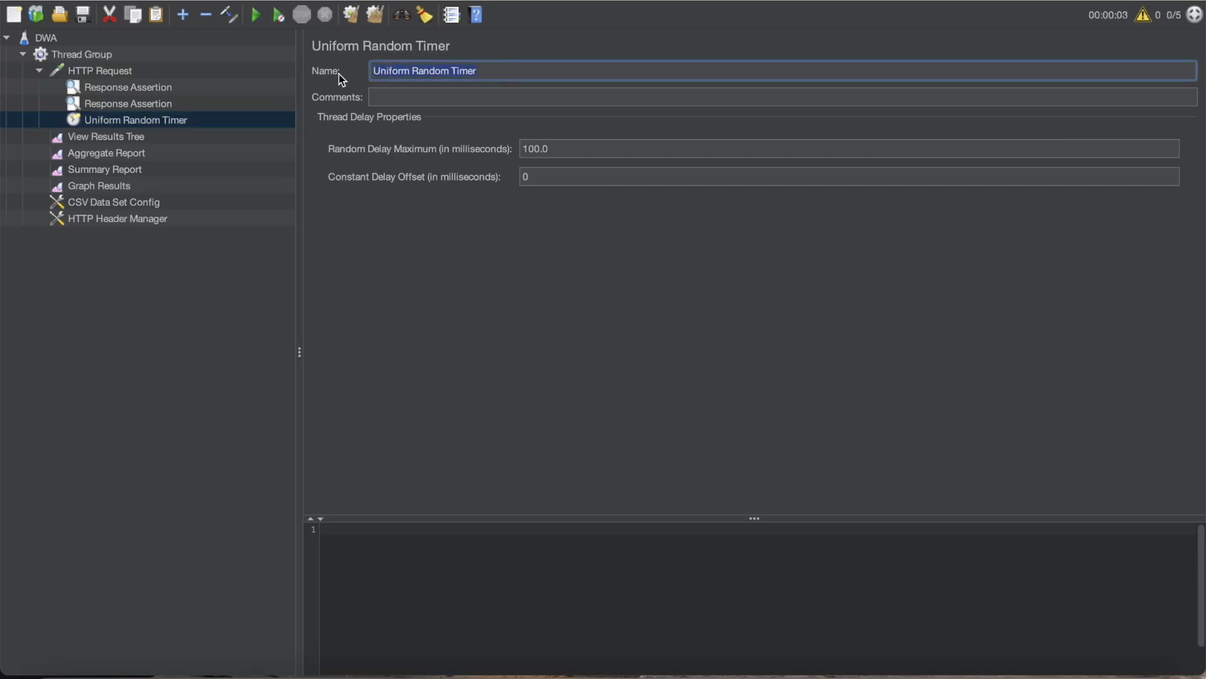
left_click(473, 96)
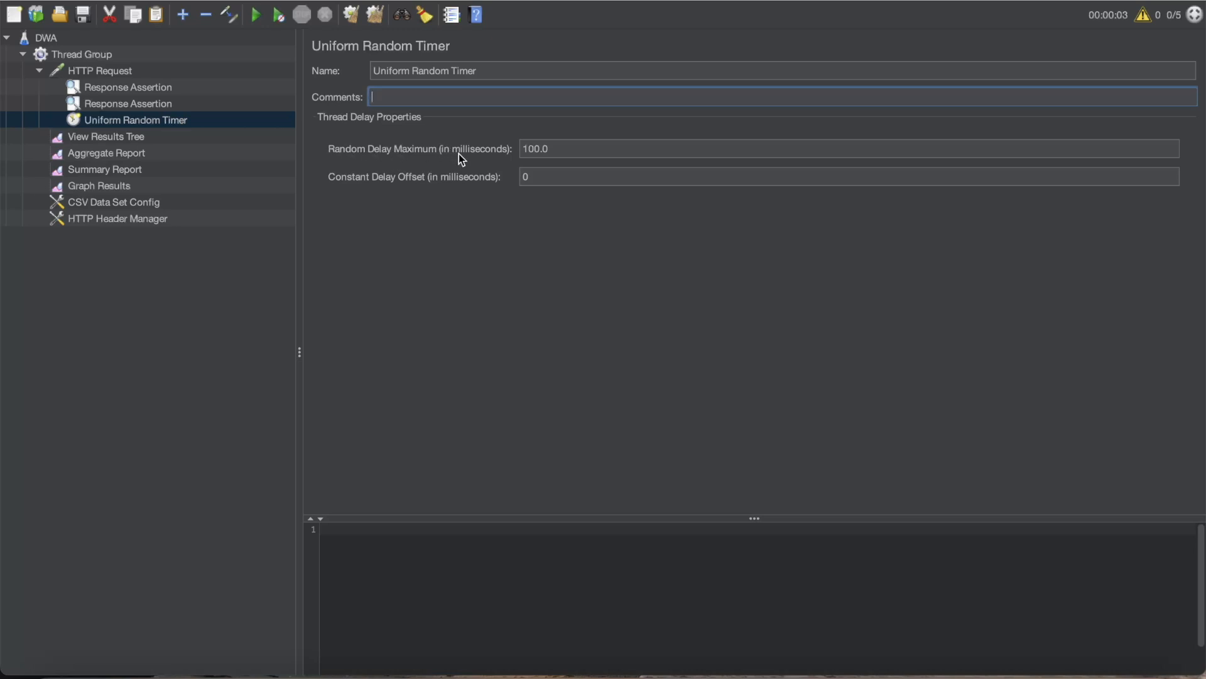
- Set the Uniform Random Timer's Random Delay Maximum to 300 milliseconds
left_click_drag(559, 148, 510, 152)
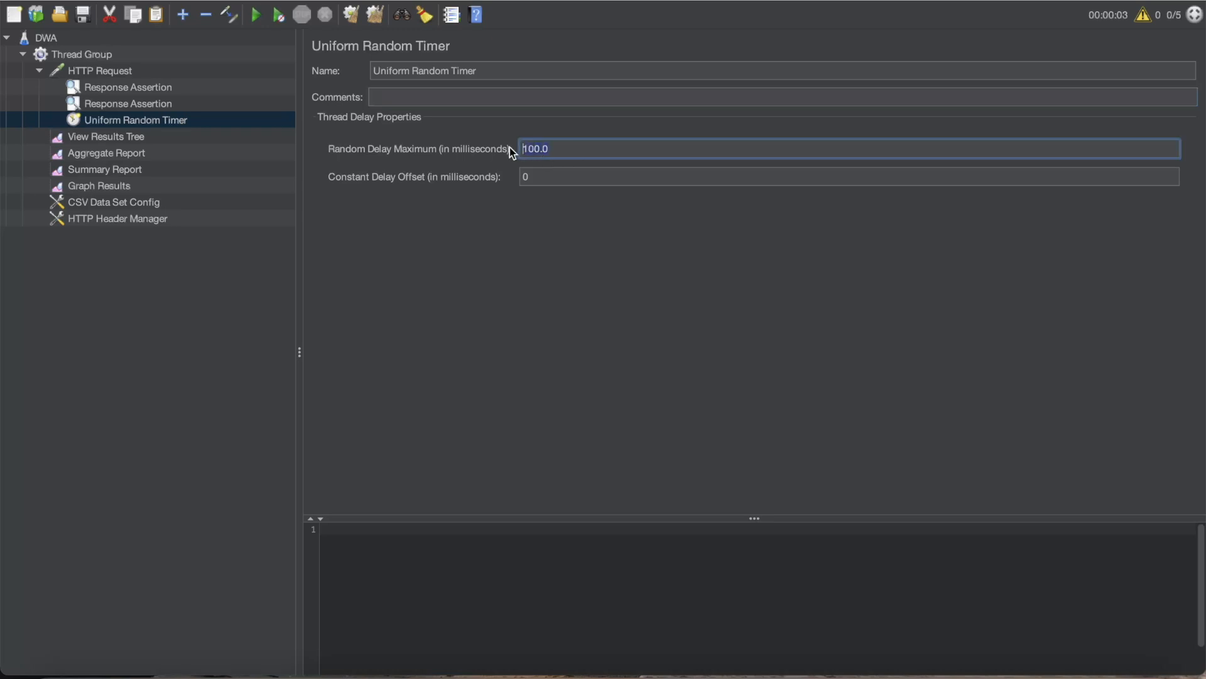
type("300")
left_click(527, 176)
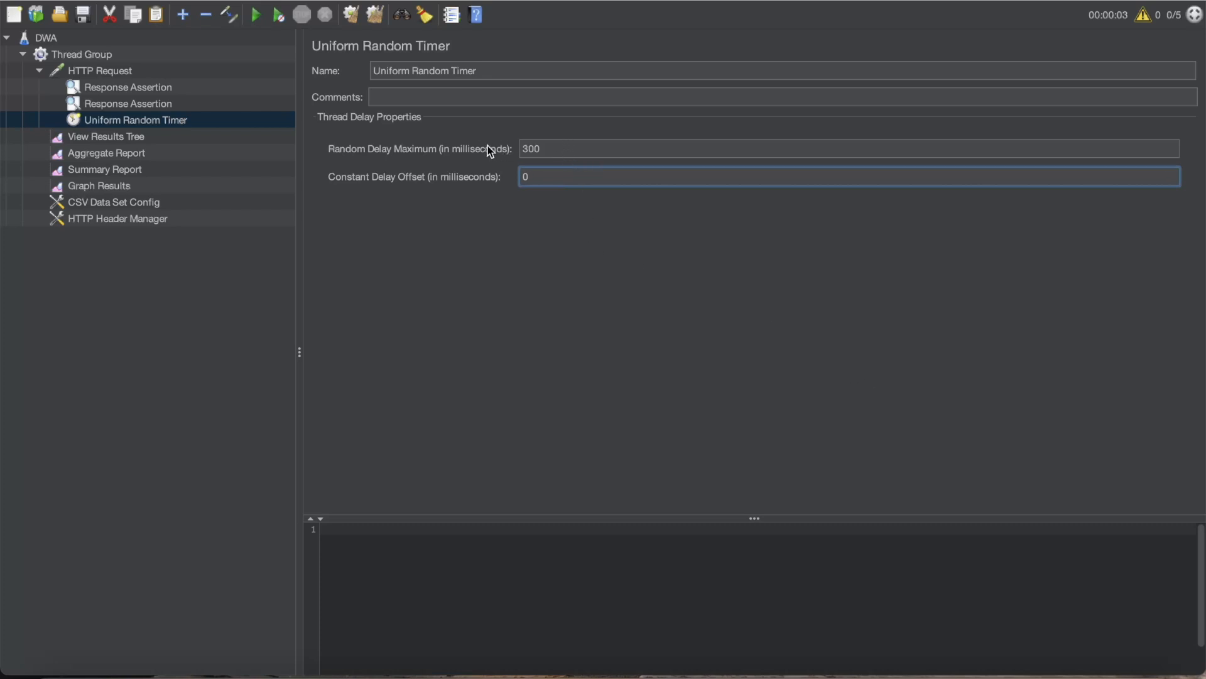
- Append a trial timer-plus-offset formula to the Random Delay Maximum value and delete the added text again
left_click(558, 146)
type("X")
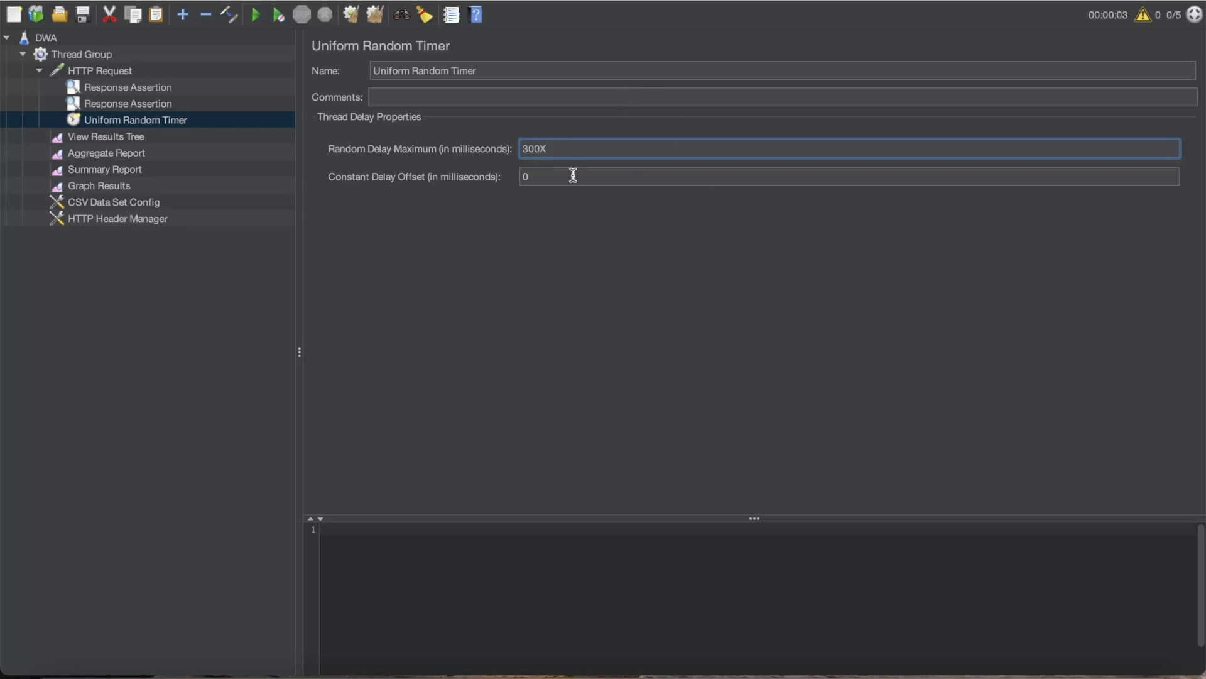
type("timer+offset")
double_click(554, 149)
left_click(573, 178)
left_click_drag(613, 149, 574, 149)
left_click(520, 149)
left_click(533, 151)
left_click(539, 177)
left_click(578, 149)
left_click_drag(573, 149, 608, 149)
key("BackSpace")
key("BackSpace")
key("BackSpace")
key("BackSpace")
key("BackSpace")
key("BackSpace")
key("BackSpace")
- Set the Uniform Random Timer's Constant Delay Offset to 100 milliseconds
left_click(552, 183)
key("BackSpace")
type("100")
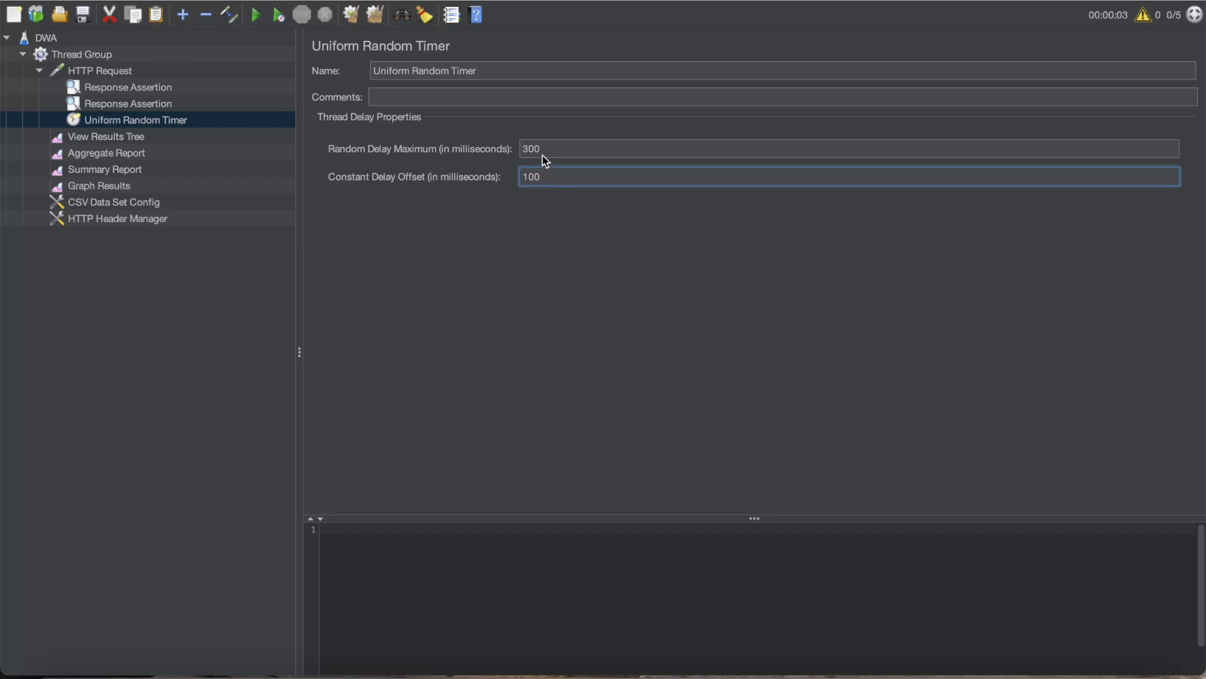
- Set the Uniform Random Timer's Constant Delay Offset to 500 and its Random Delay Maximum to 900 milliseconds
left_click_drag(547, 176, 494, 179)
type("500")
left_click(531, 148)
double_click(530, 148)
type("0")
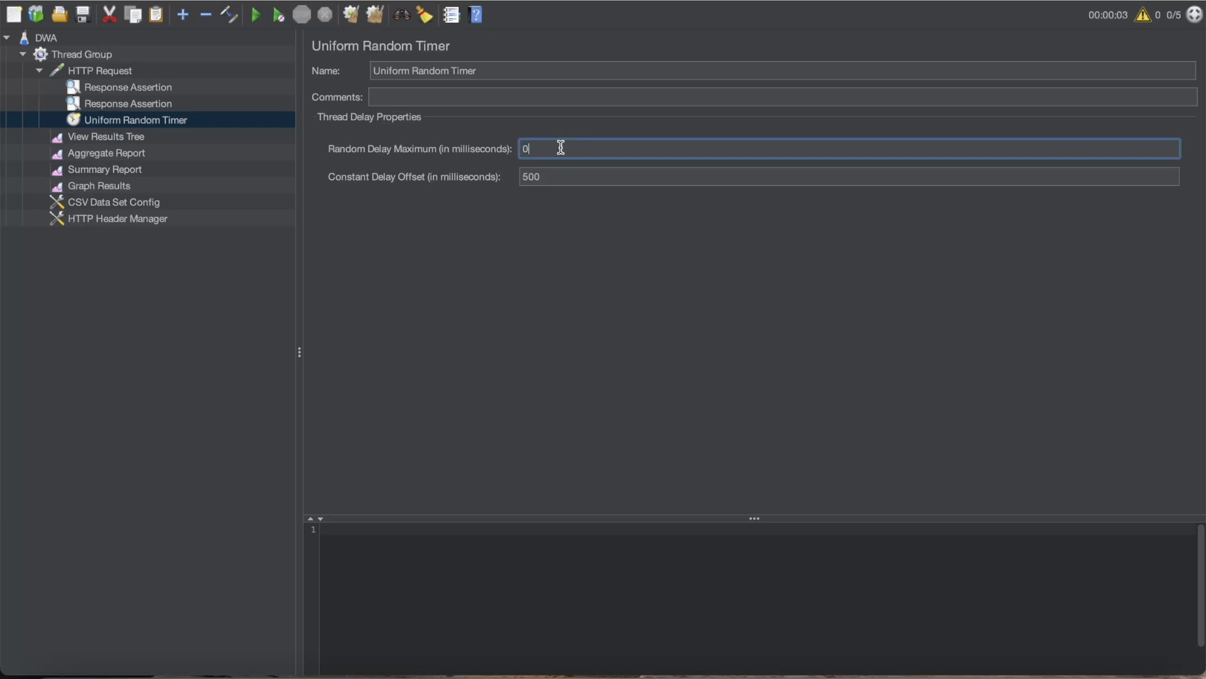
type("900")
- Run the test plan and inspect the sampler results of several HTTP requests in View Results Tree
left_click(118, 136)
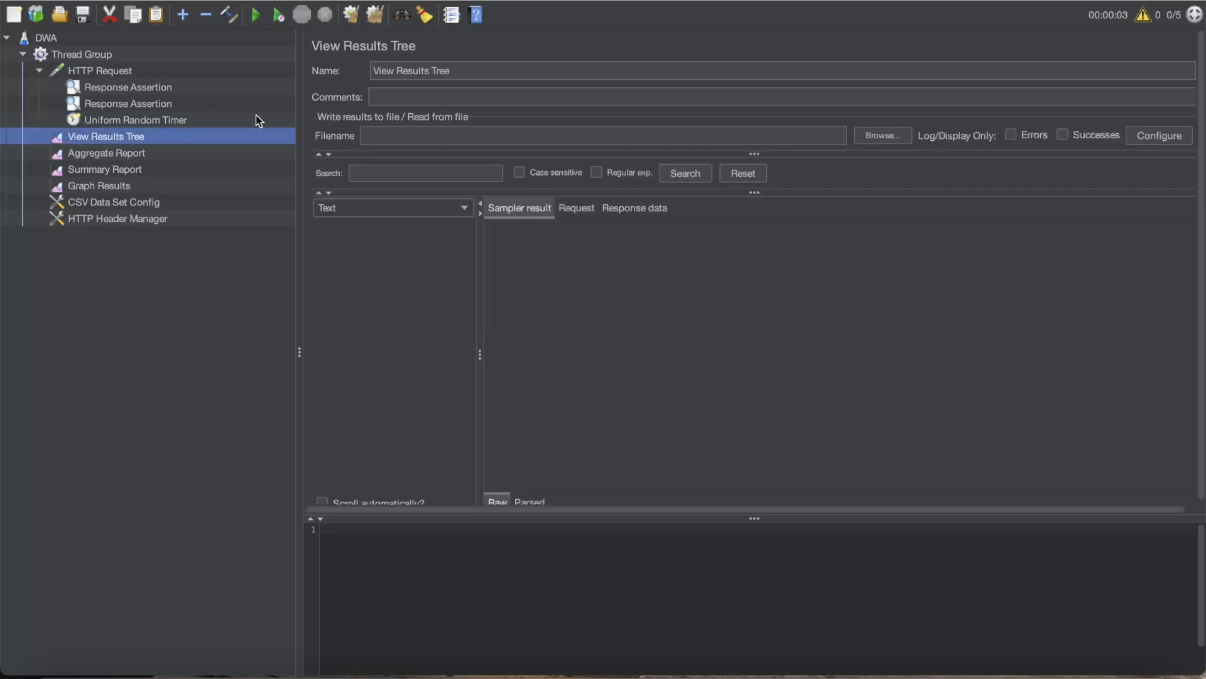
left_click(258, 17)
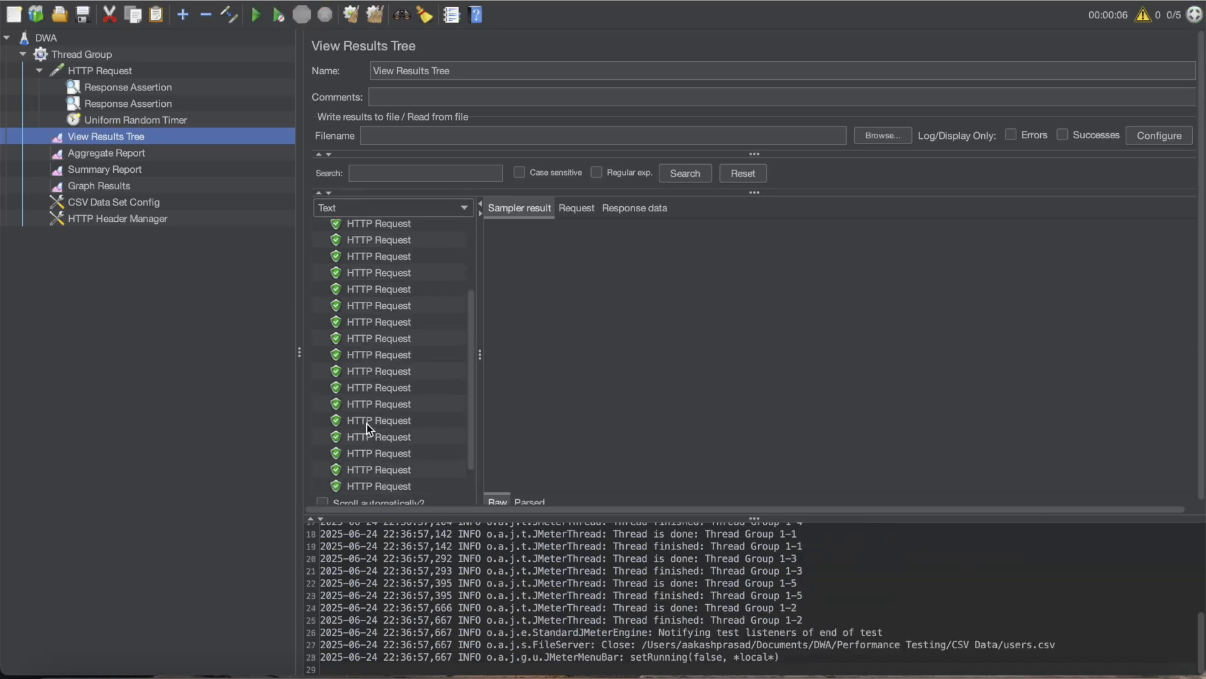
scroll(367, 423, "down", 2)
left_click(367, 423)
left_click(373, 343)
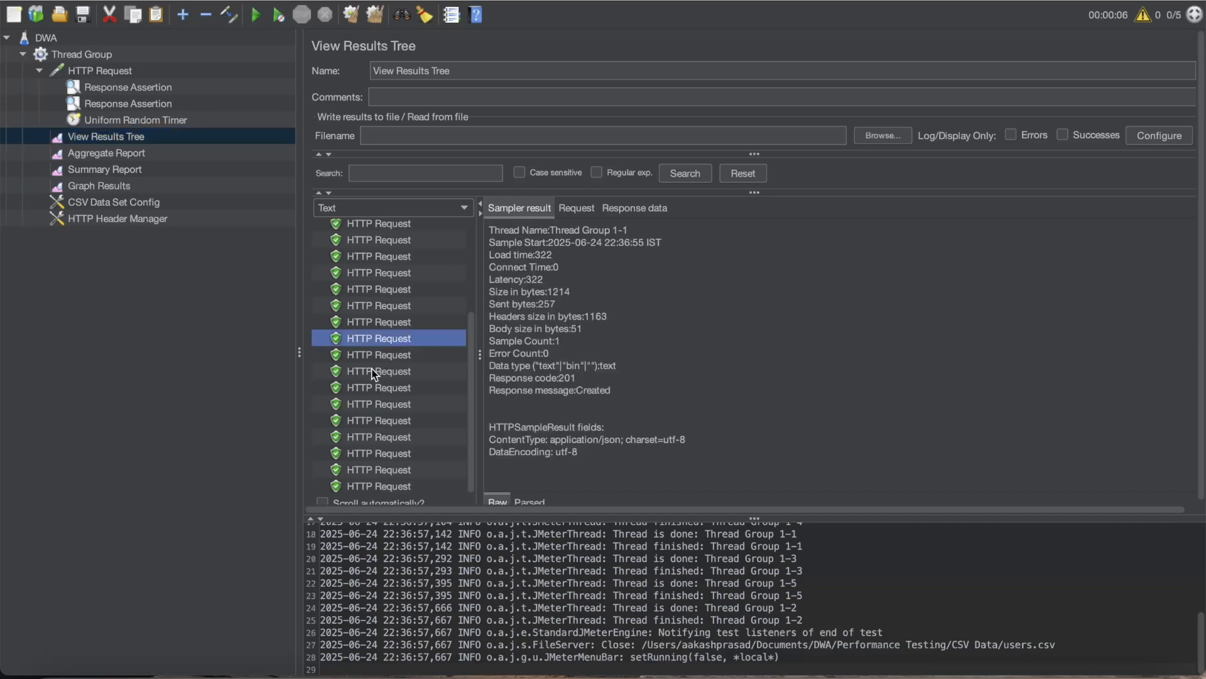
left_click(374, 372)
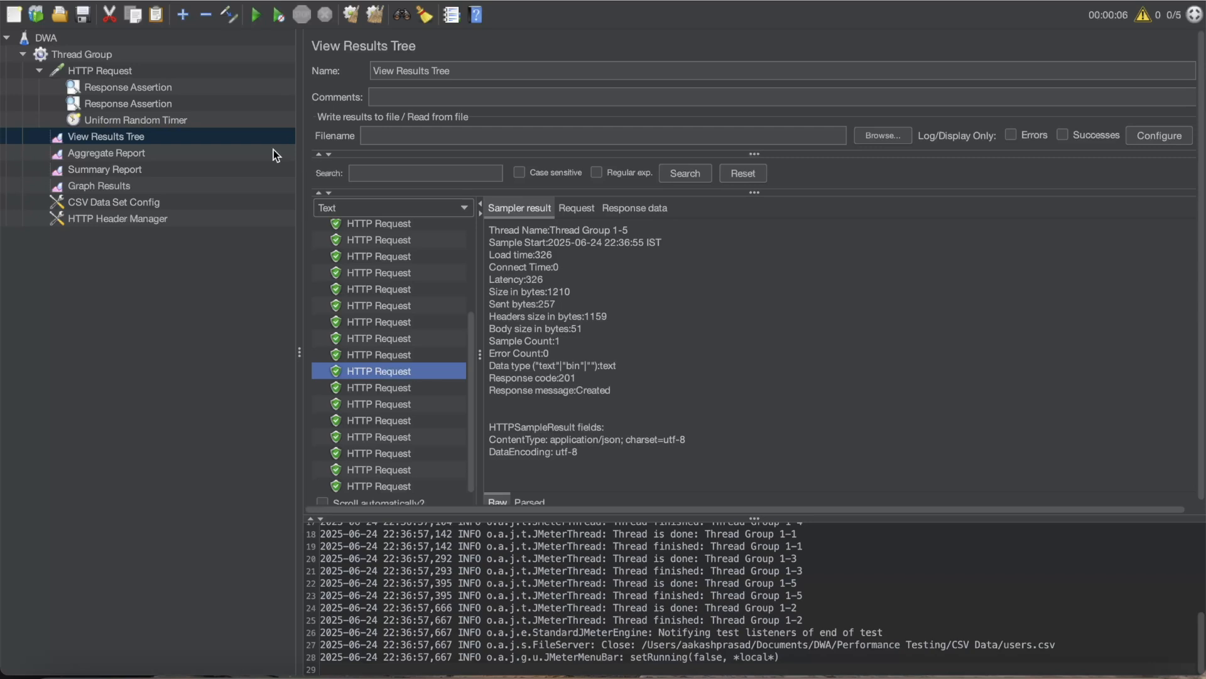
- Remove the Uniform Random Timer from the HTTP Request and confirm the removal
left_click(140, 122)
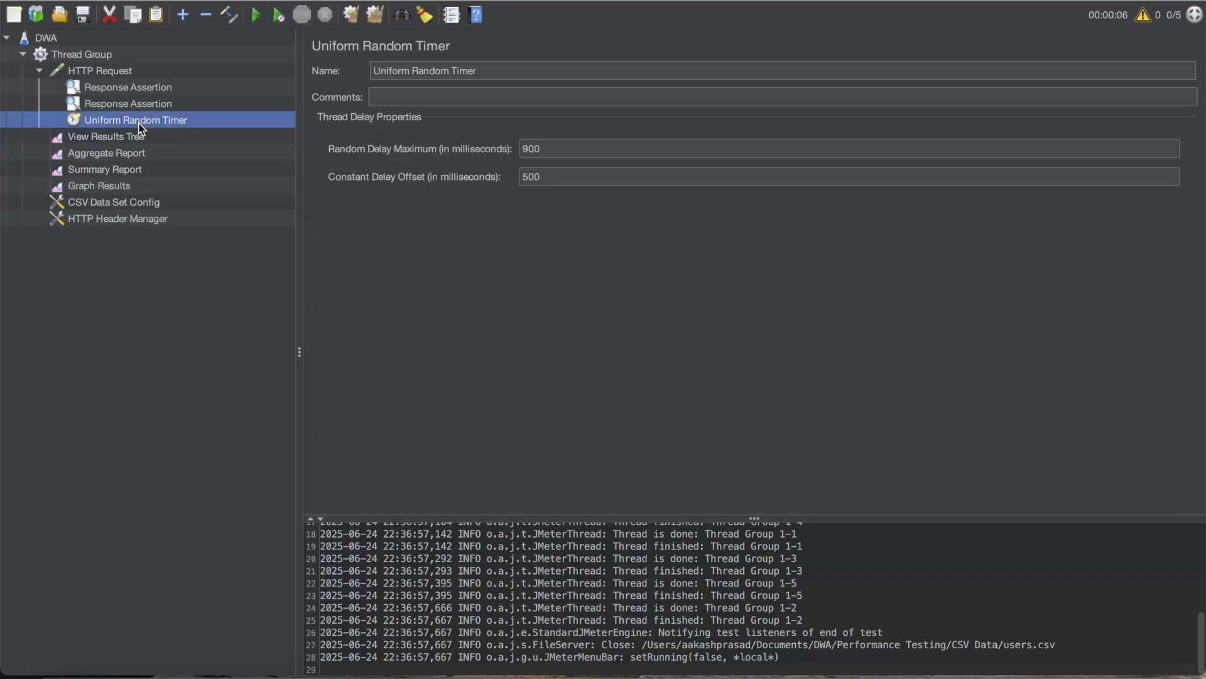
right_click(139, 125)
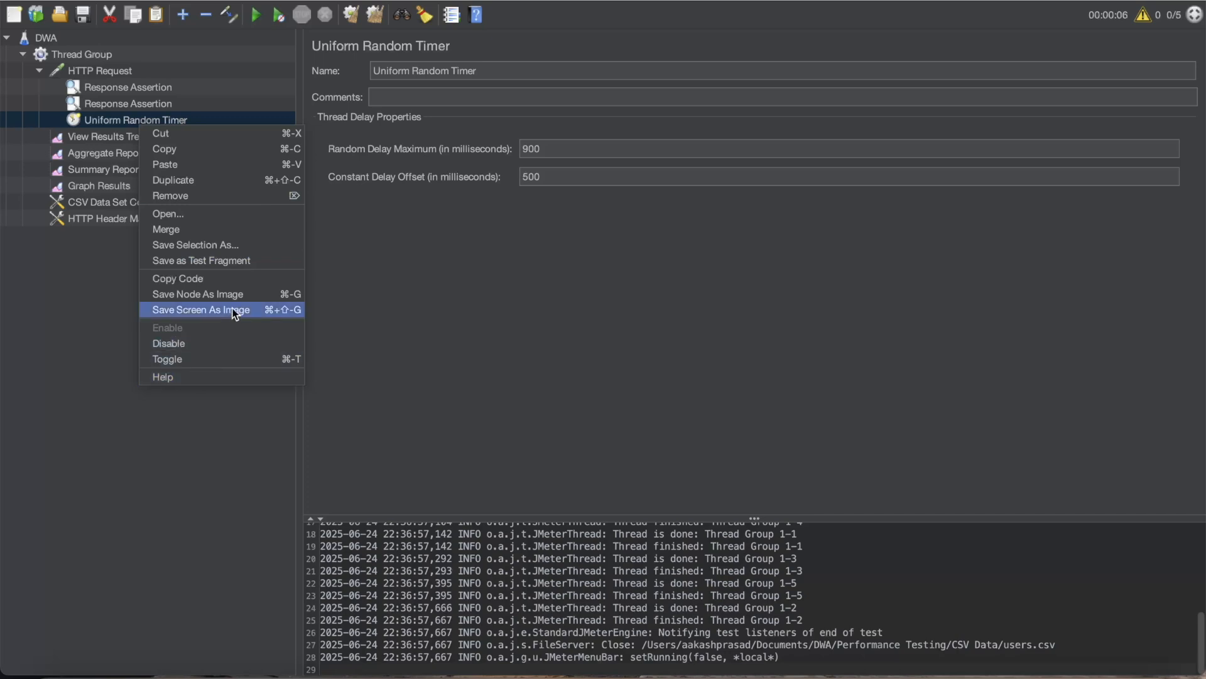
left_click(214, 196)
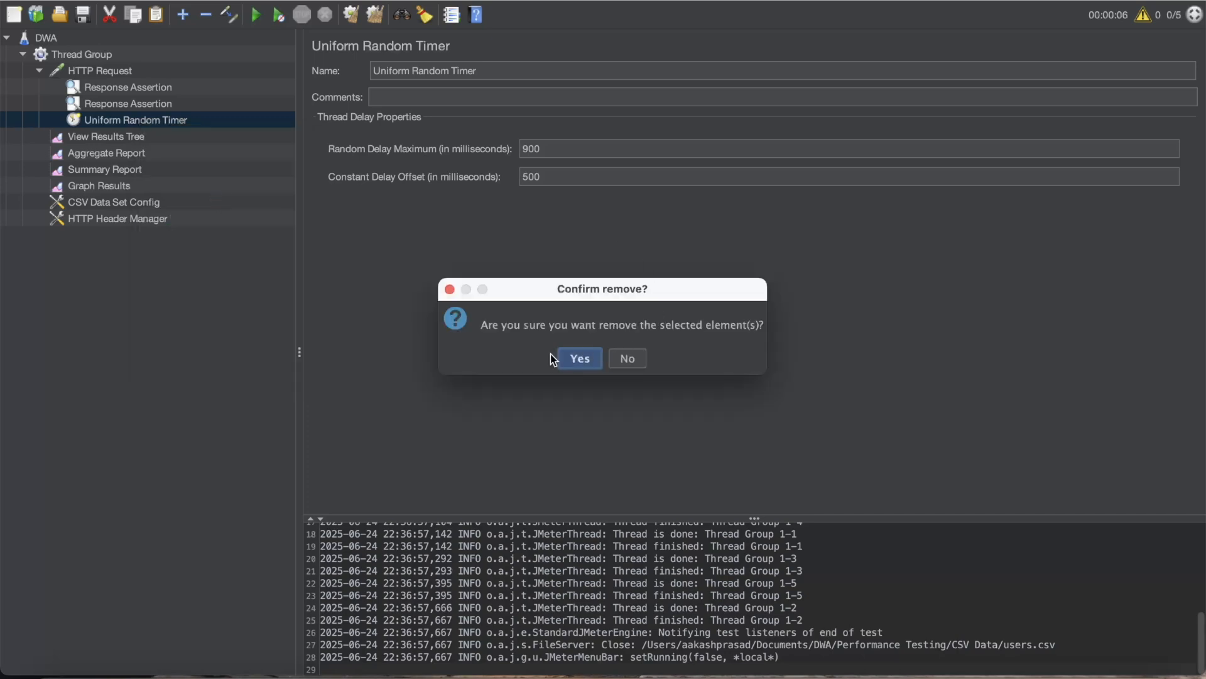
left_click(567, 357)
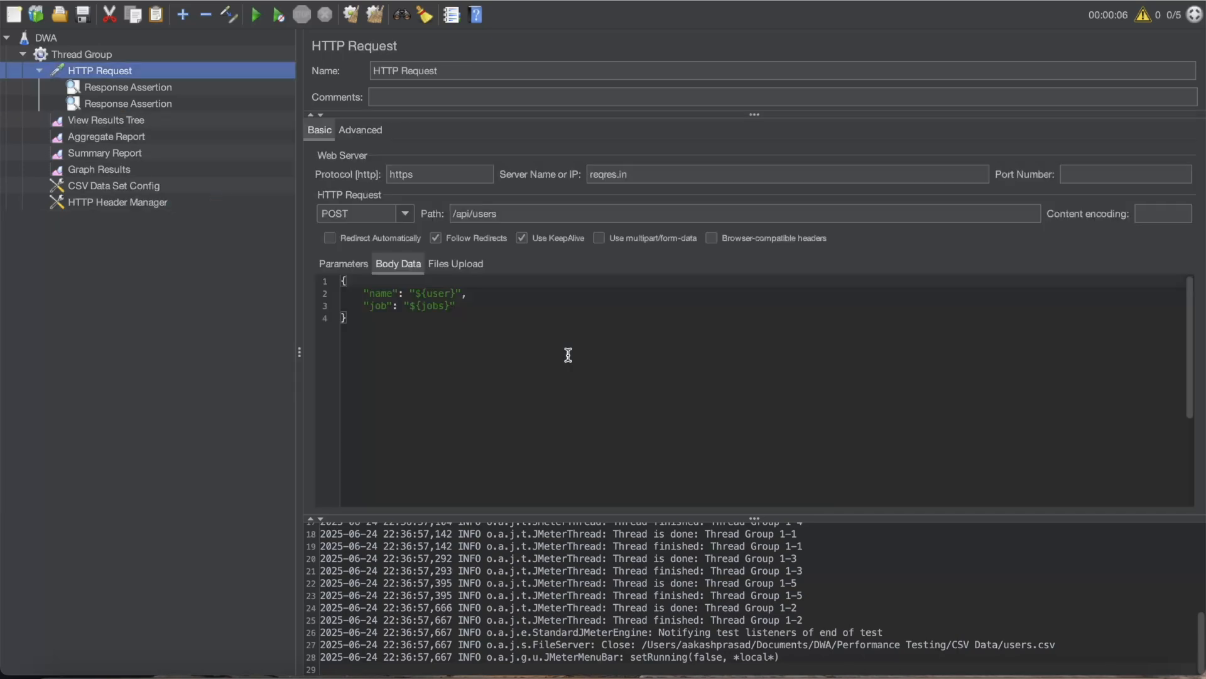
- Add a Gaussian Random Timer to the HTTP Request
right_click(103, 76)
mouse_move(125, 81)
mouse_move(317, 80)
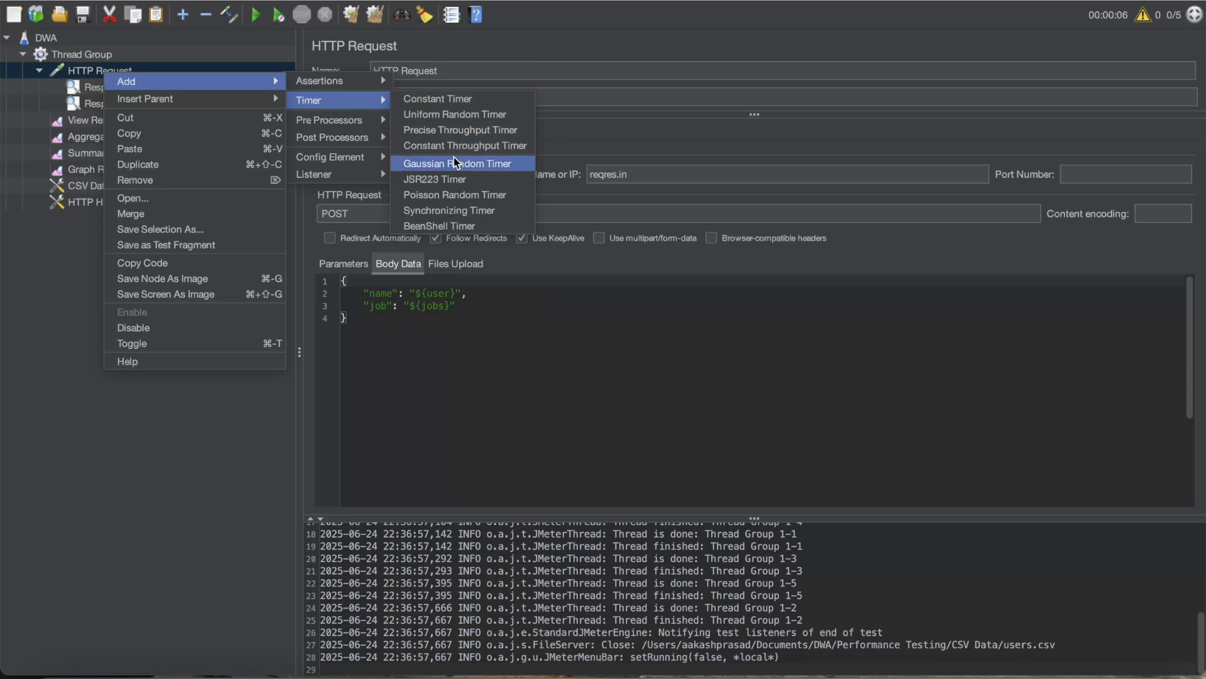
left_click(519, 164)
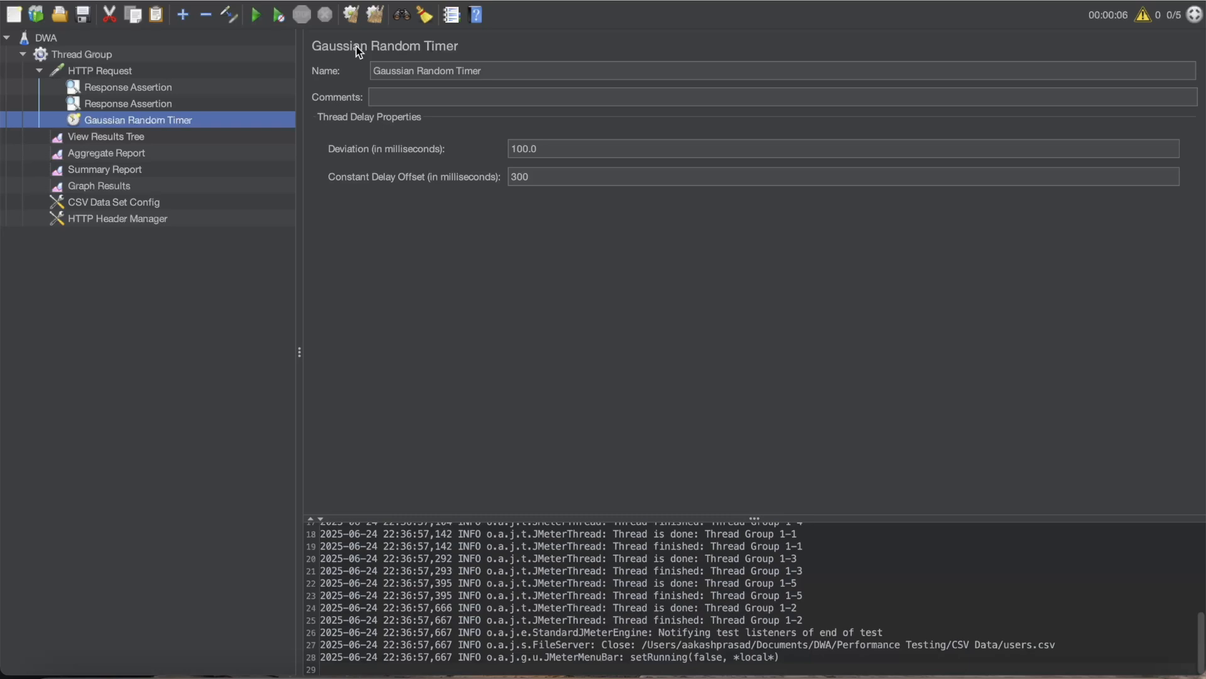
- Switch to the timer comparison table in OneNote, widen its Delay Pattern column and return to JMeter
key("ctrl+Right")
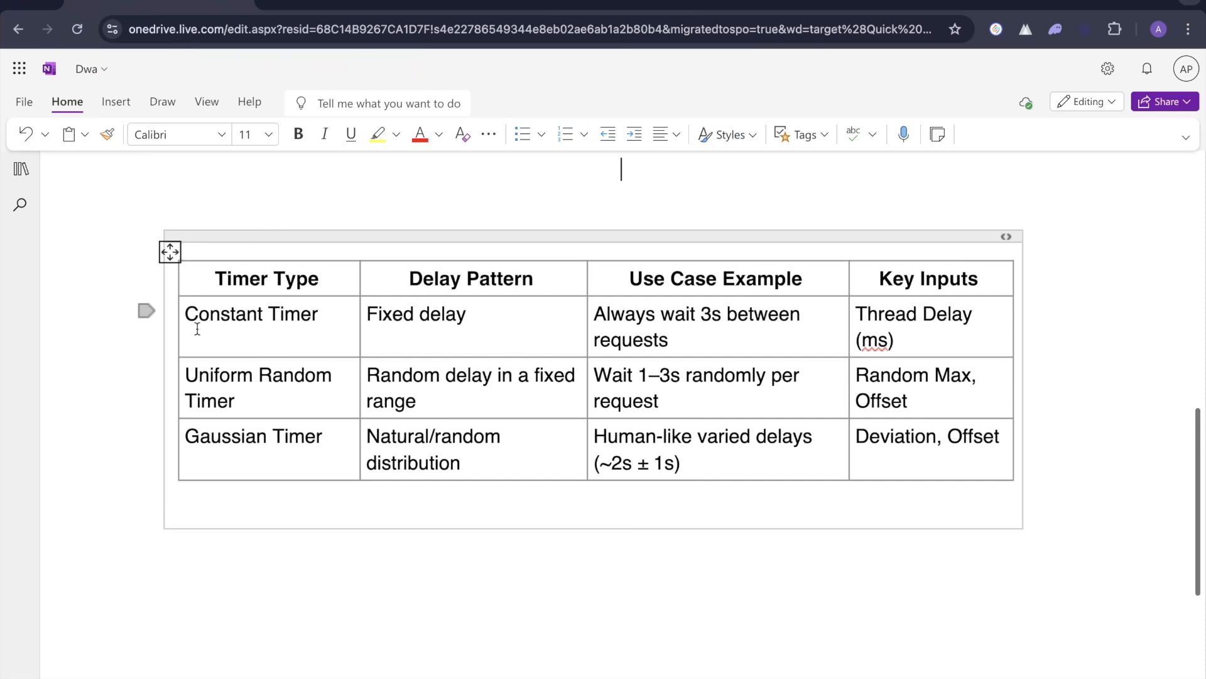
left_click_drag(588, 438, 625, 431)
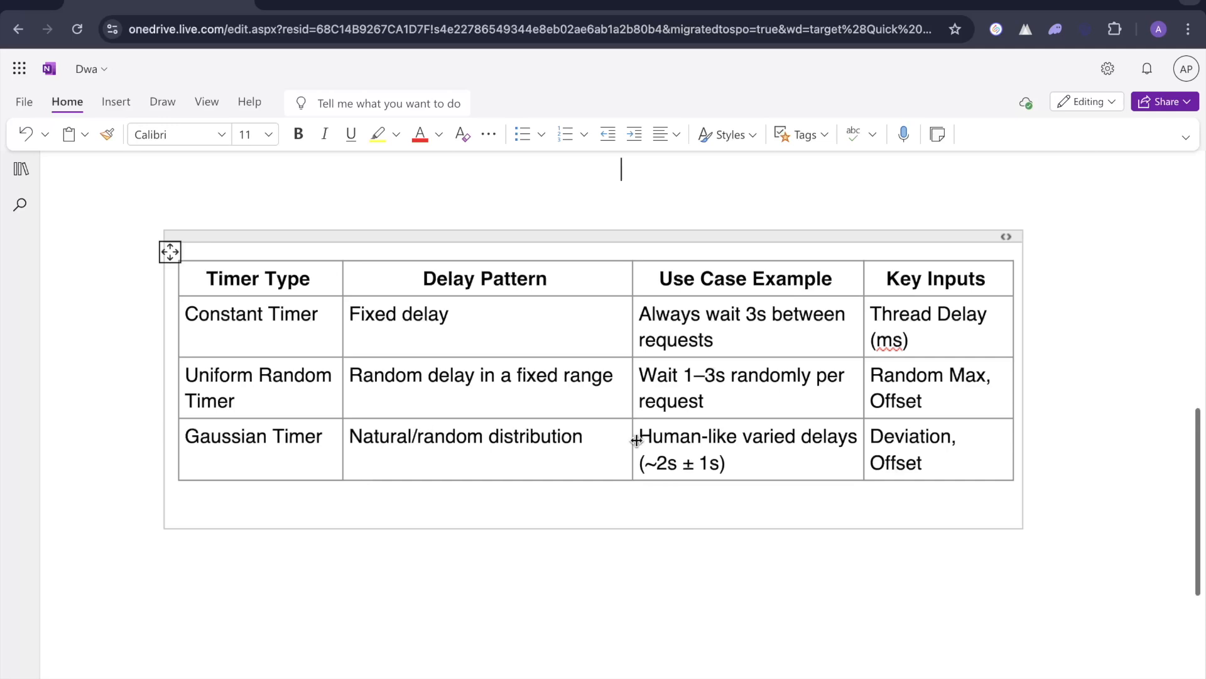
key("ctrl+Left")
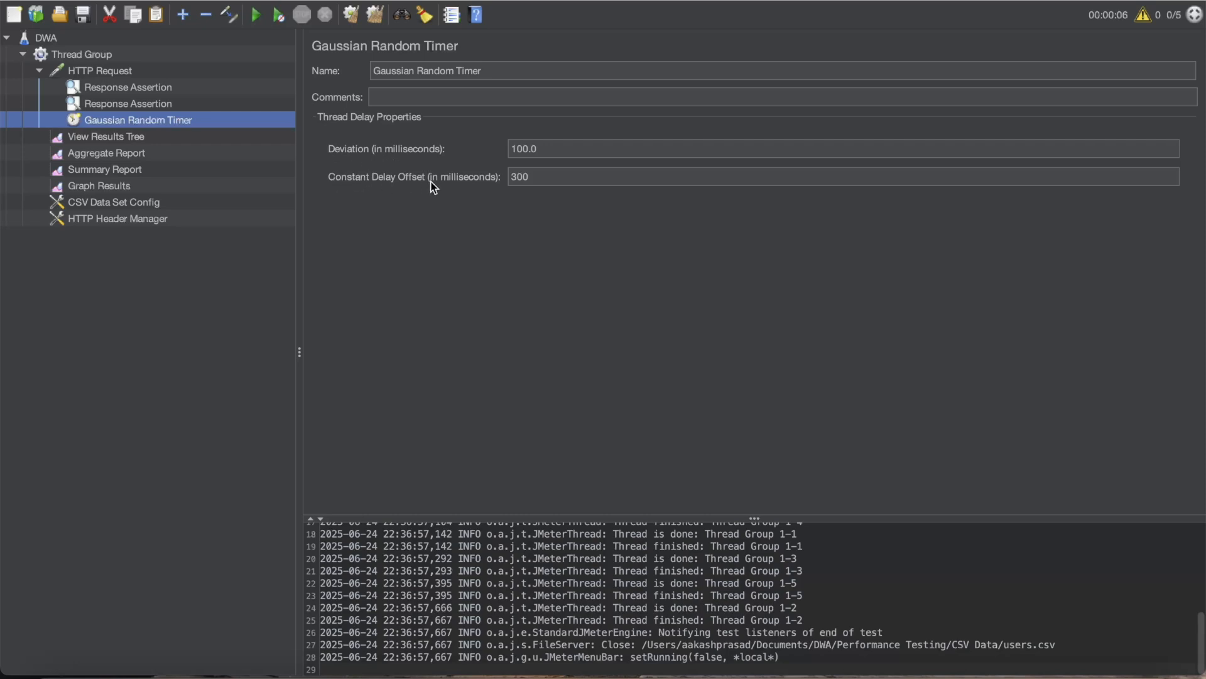
- Set the Gaussian Random Timer's Deviation to 200 and its Constant Delay Offset to 50 milliseconds
left_click(543, 153)
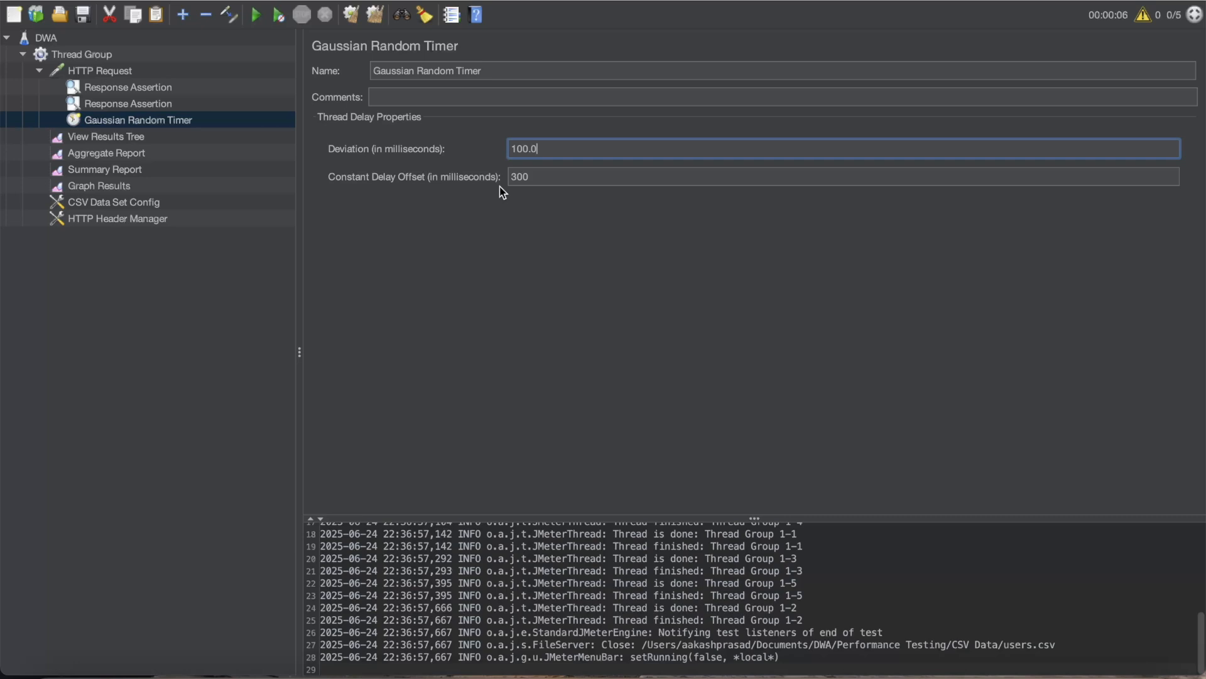
left_click_drag(551, 146, 502, 148)
type("0")
key("BackSpace")
type("2")
left_click(580, 153)
key("BackSpace")
type("200")
left_click(532, 176)
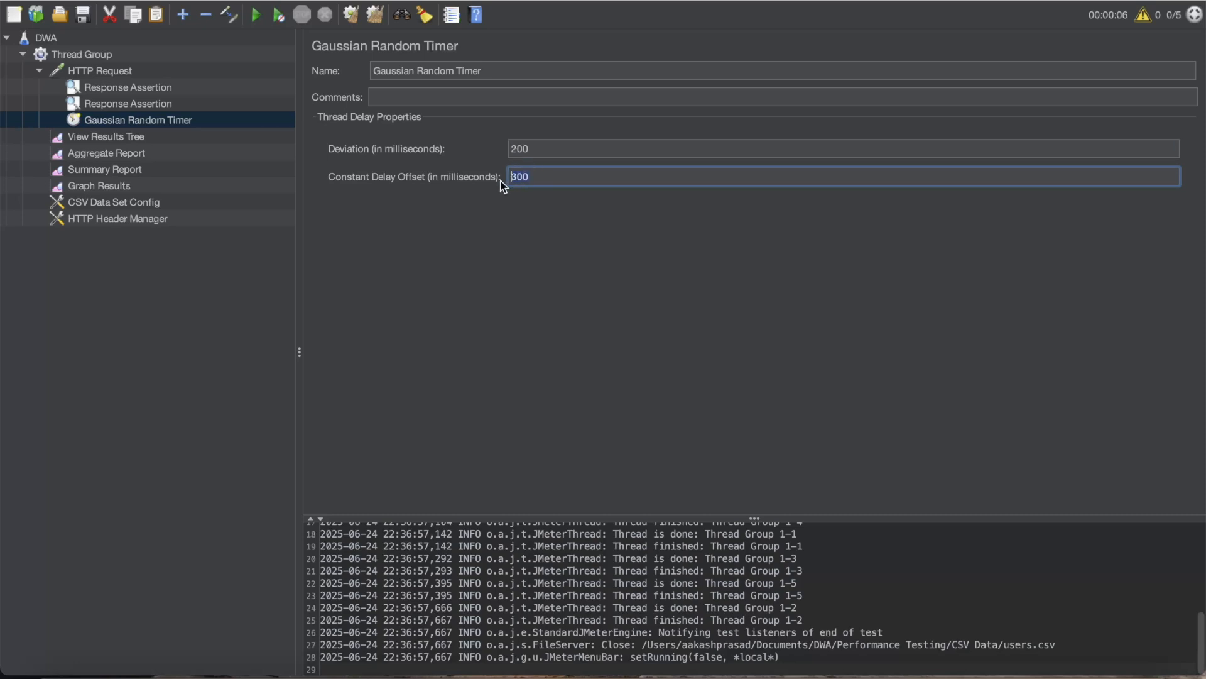
type("50")
- Clear the previous View Results Tree results and run the test plan with the Gaussian Random Timer
left_click(133, 143)
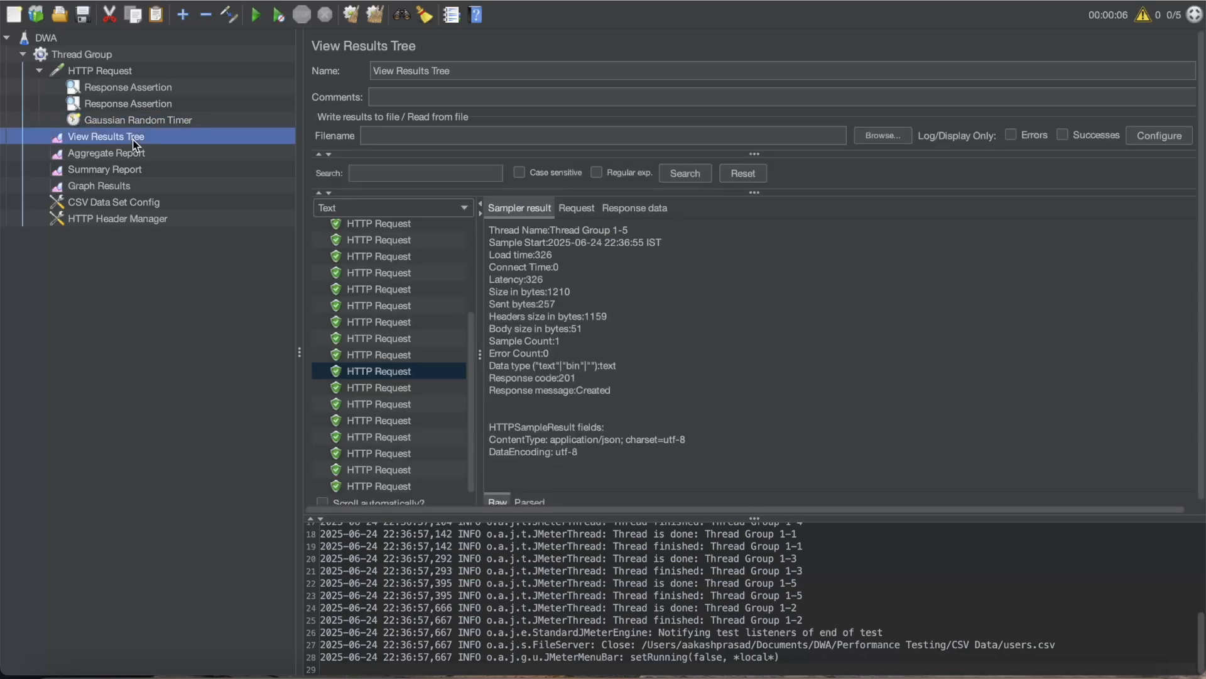
left_click(357, 17)
left_click(256, 15)
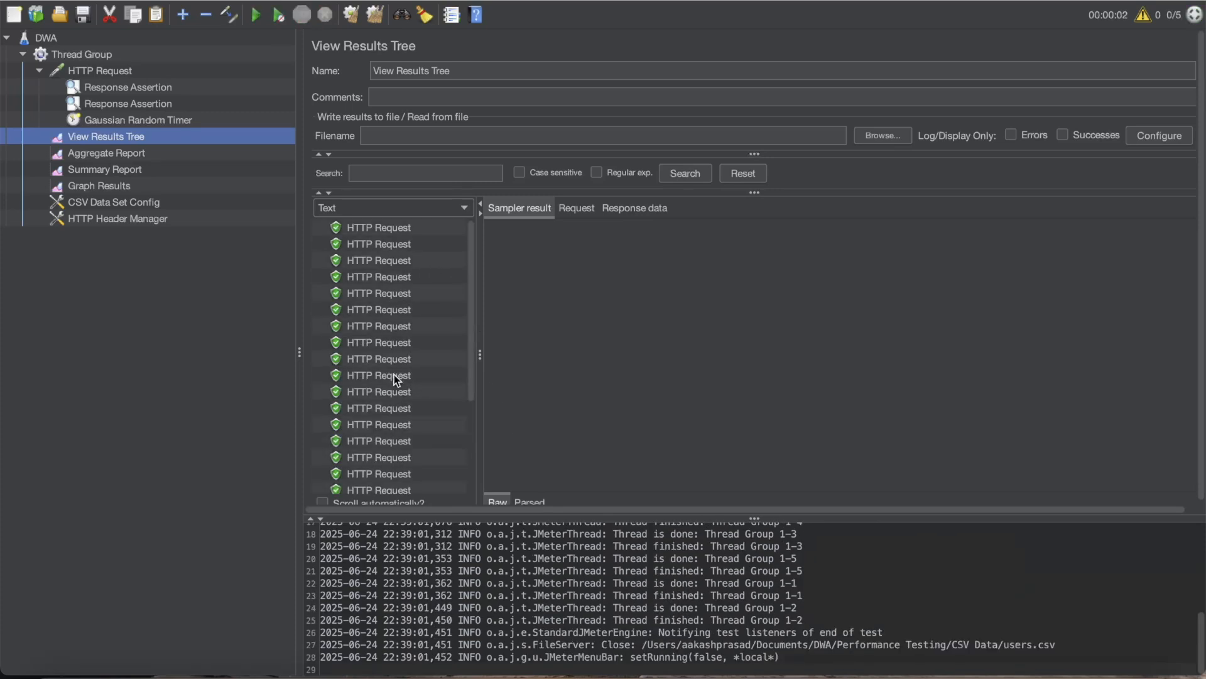
- Inspect the sampler results of four HTTP requests from the Gaussian Random Timer run, comparing their start and load times
scroll(394, 374, "down", 5)
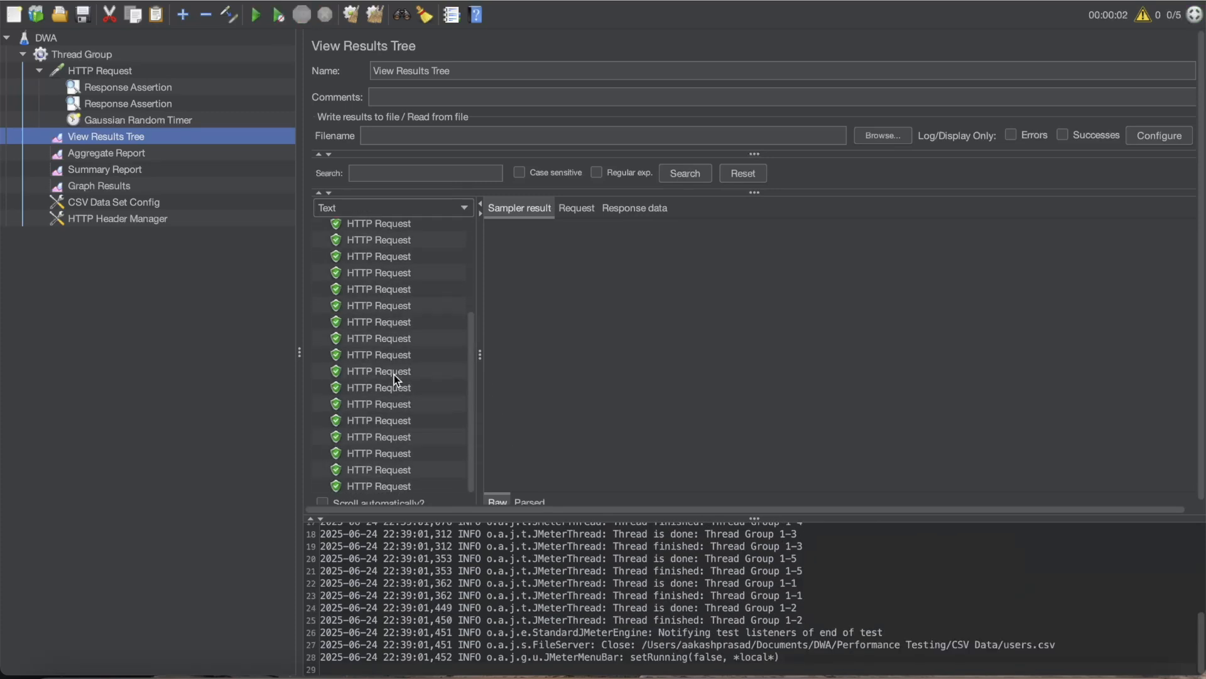
left_click(394, 375)
left_click(391, 271)
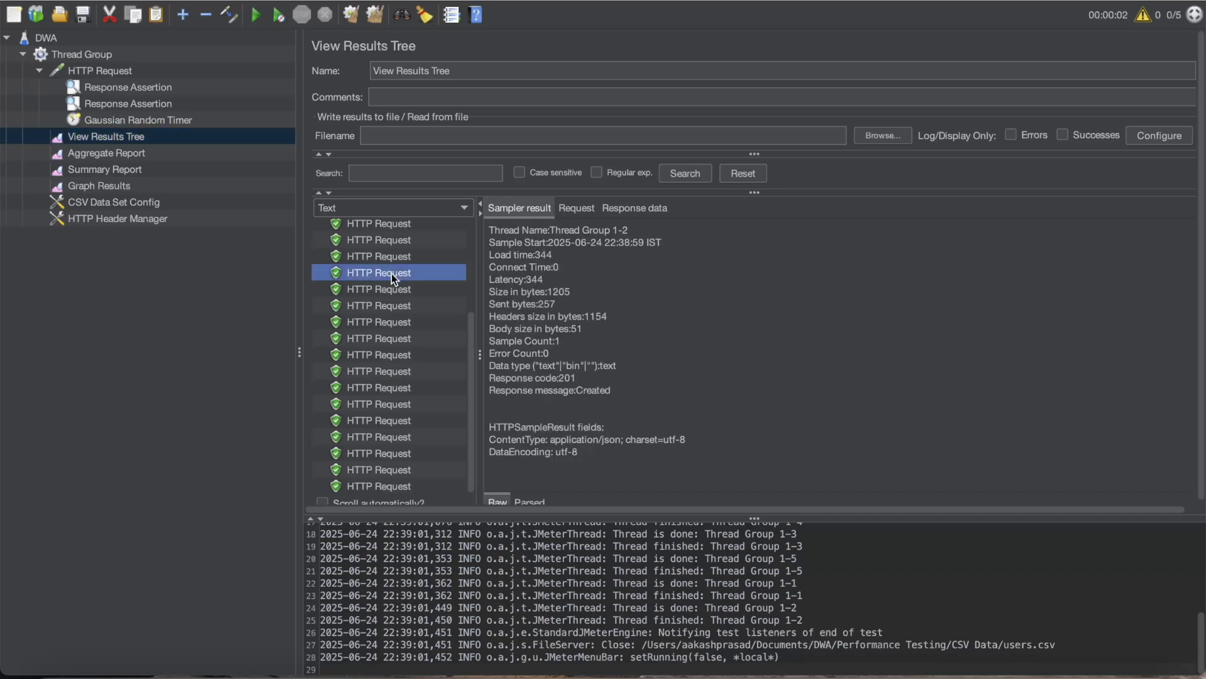
left_click(391, 337)
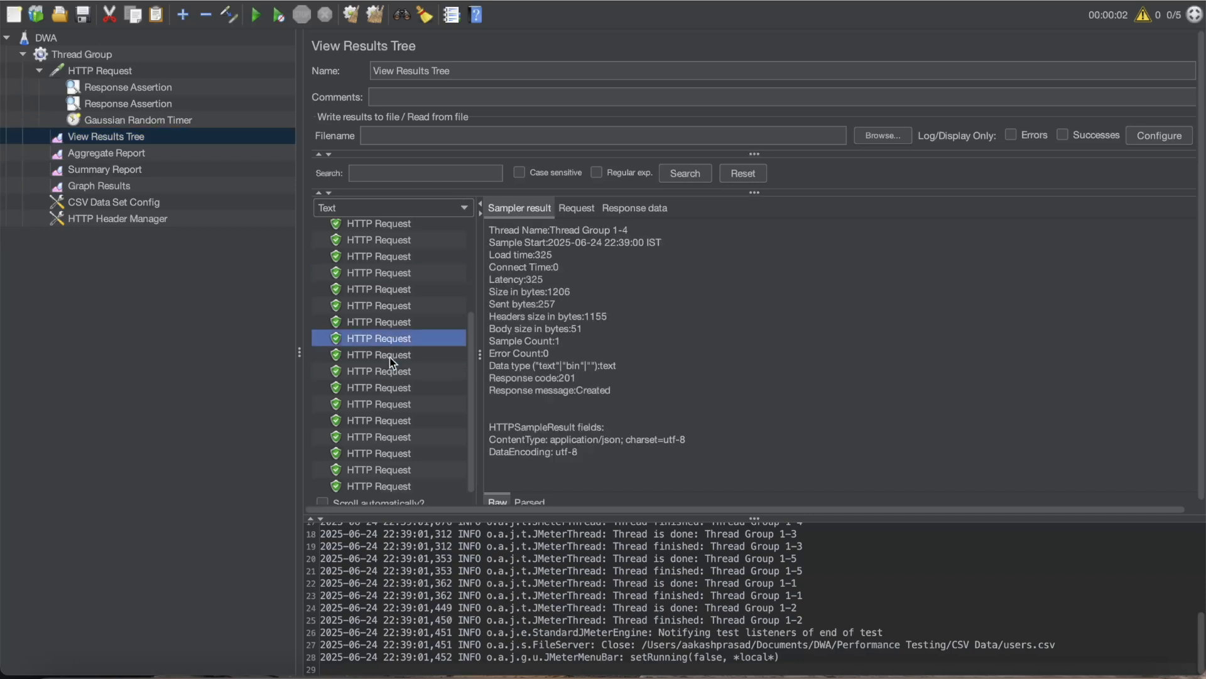
left_click(395, 400)
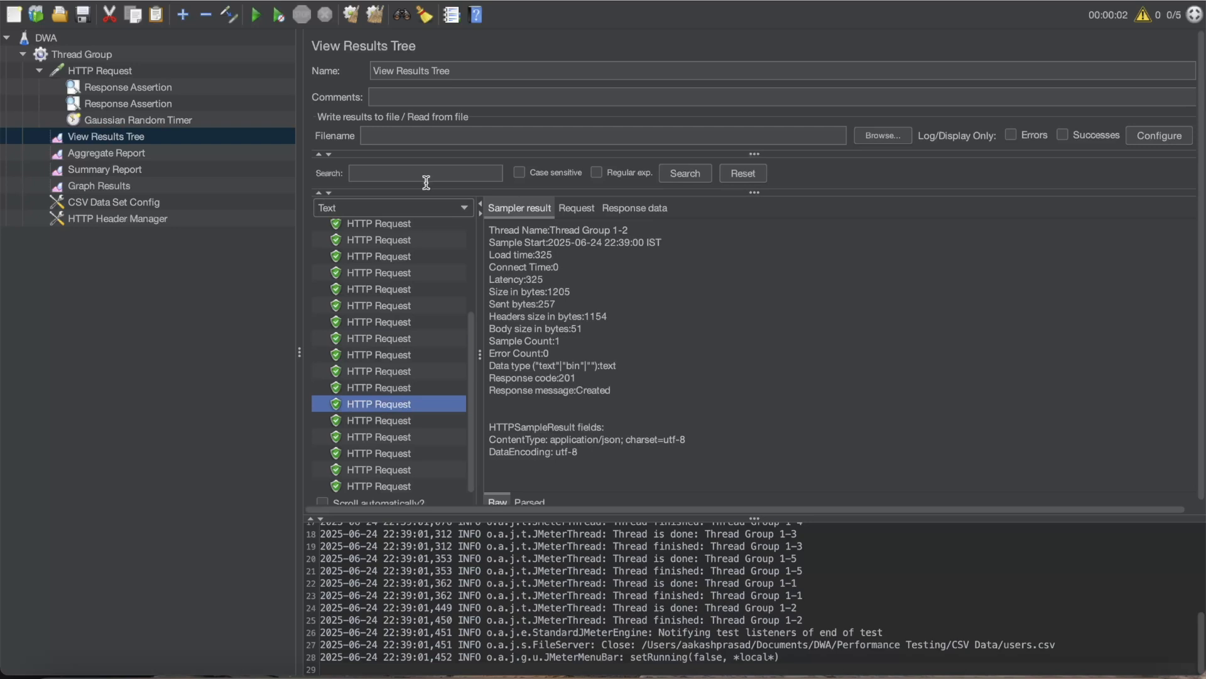